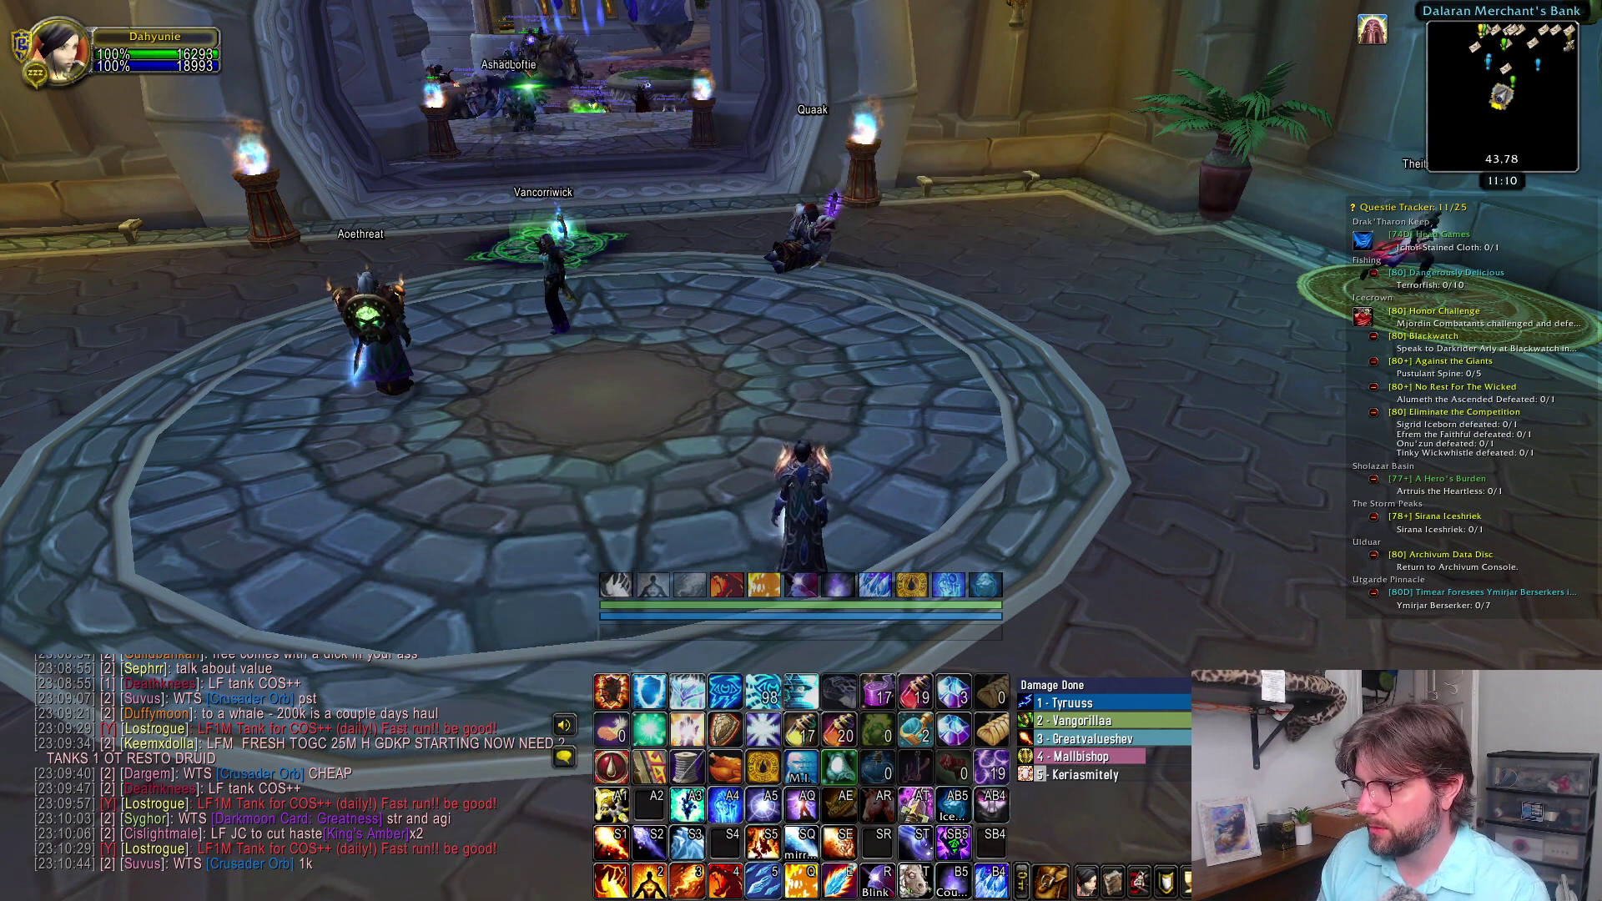
- Bring up the character panel, Pawn scale manager and bags to inspect the leggings' Pawn values
key(a)
key(c)
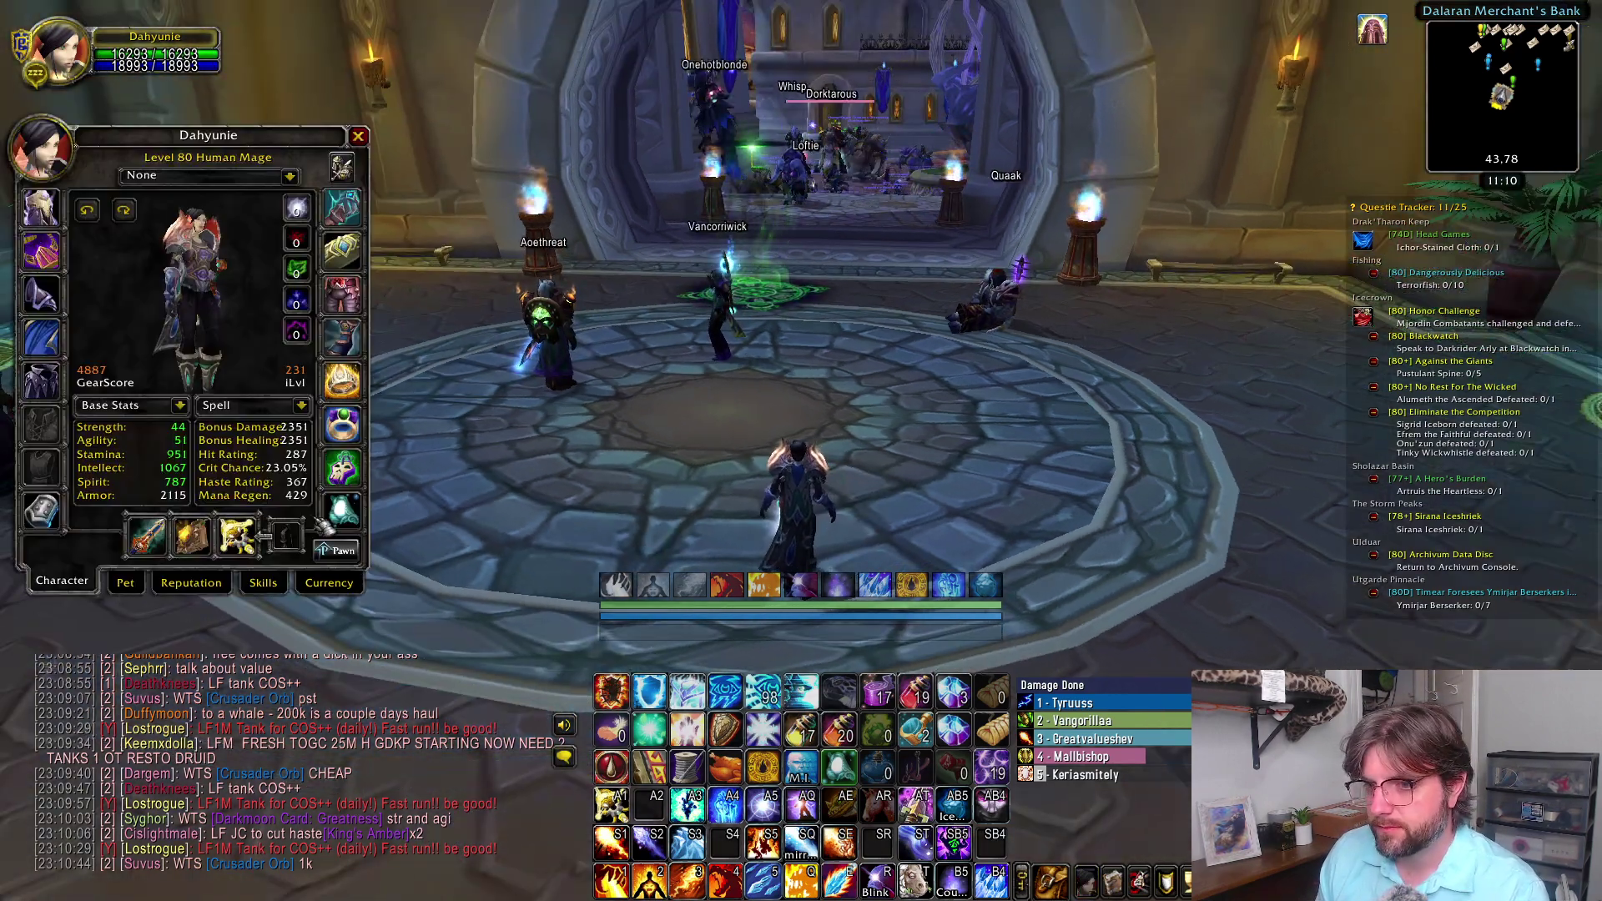
click(341, 549)
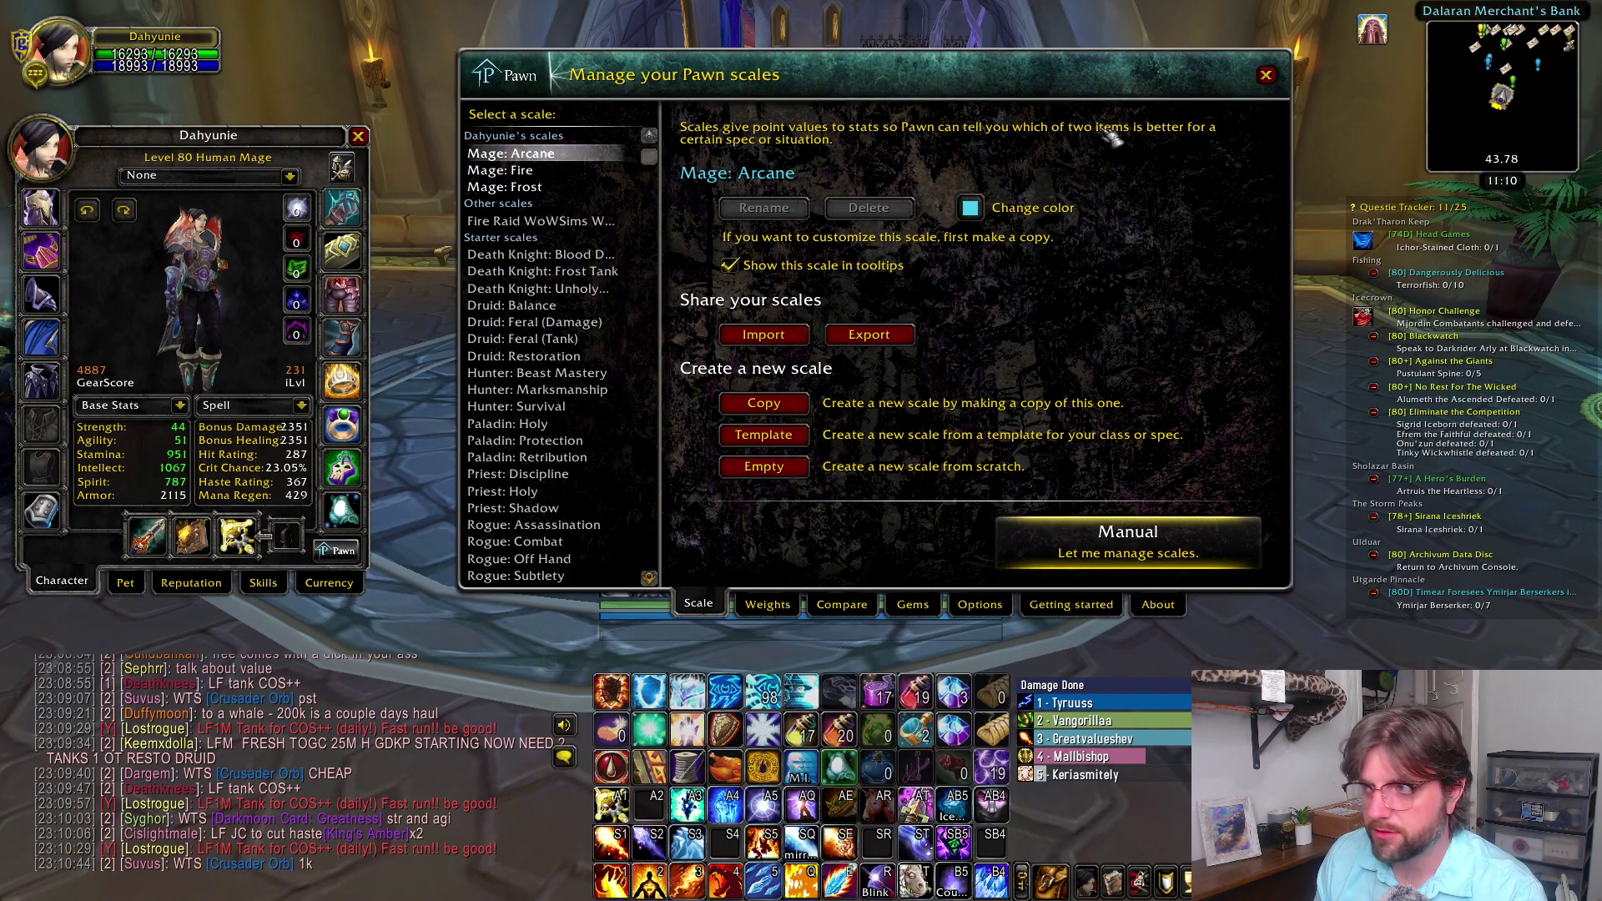
click(1051, 882)
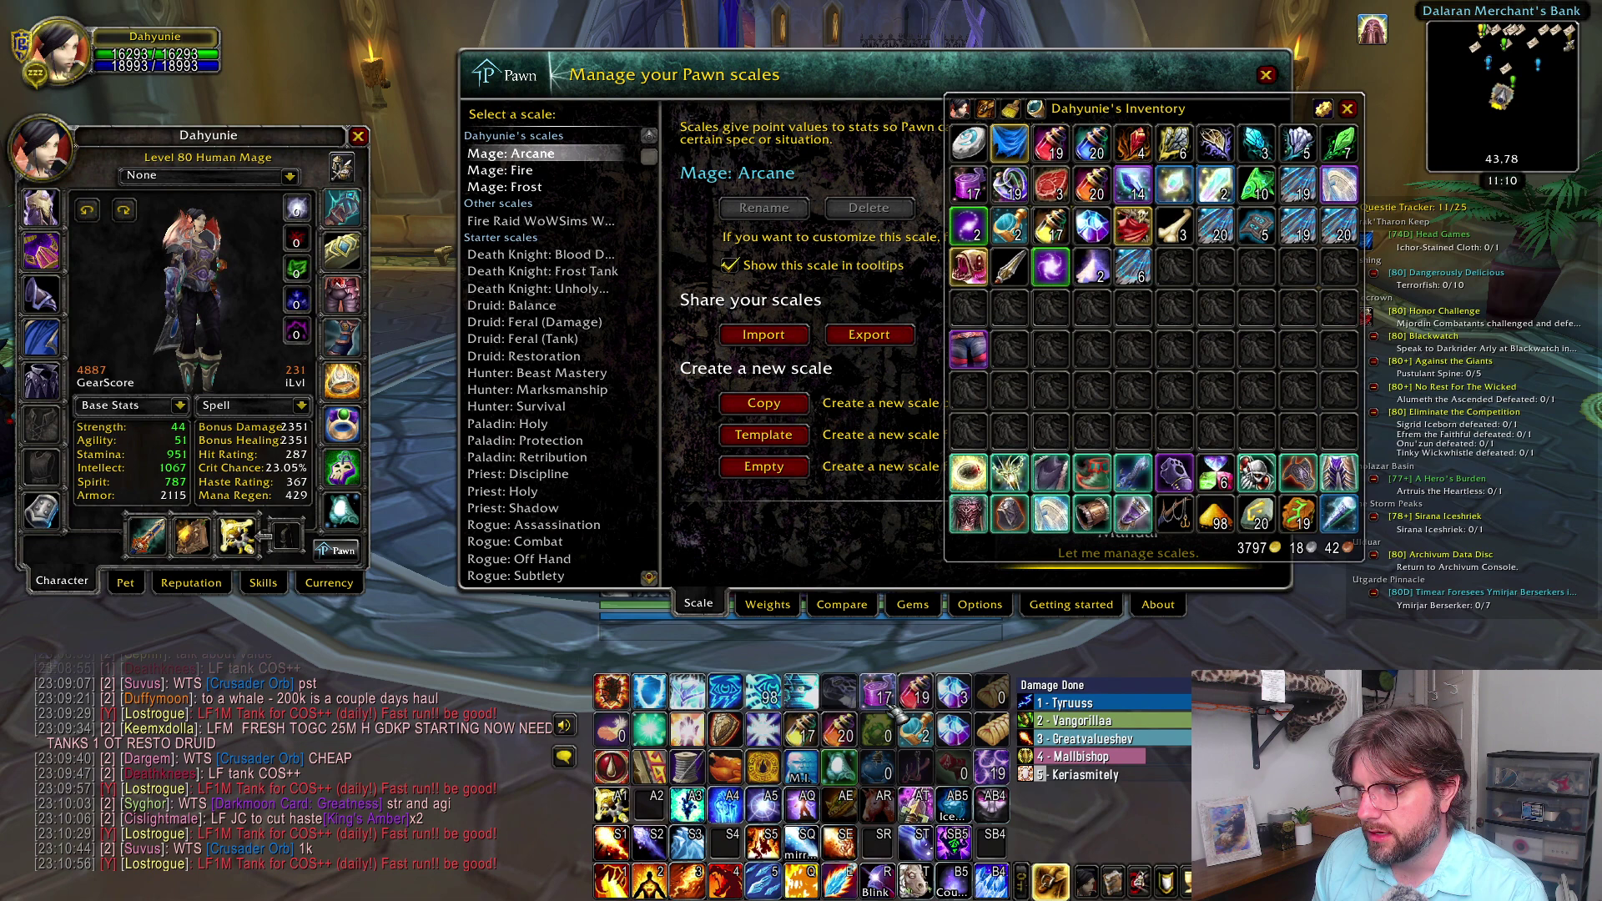
mouse_move(983, 355)
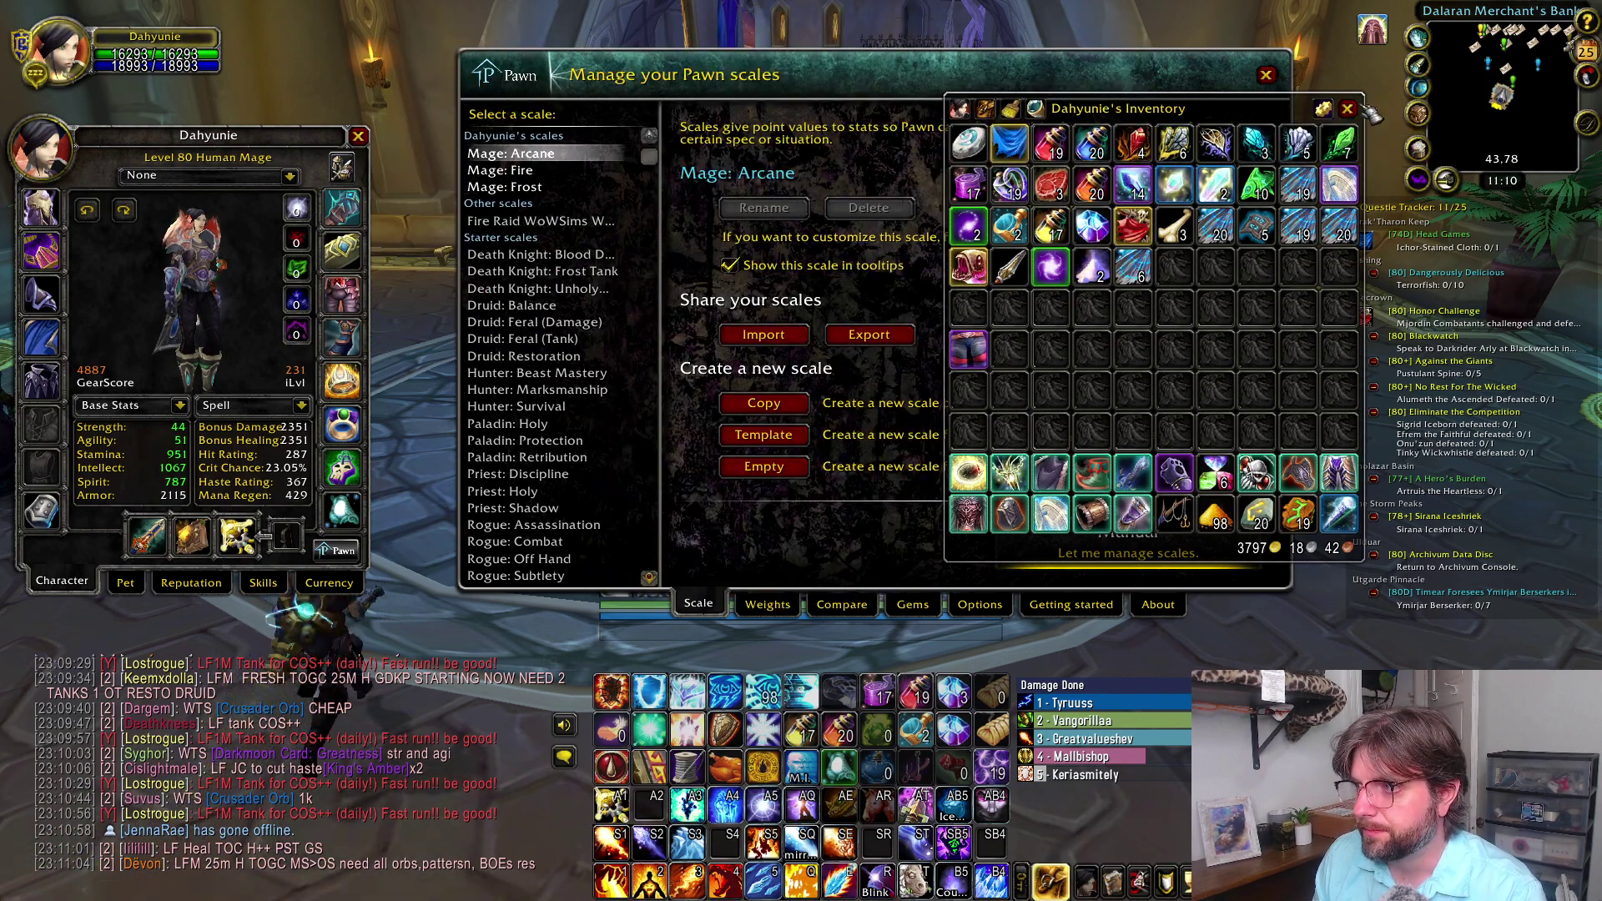
- Close the bags and look over the Mage: Arcane stat weights
key(b)
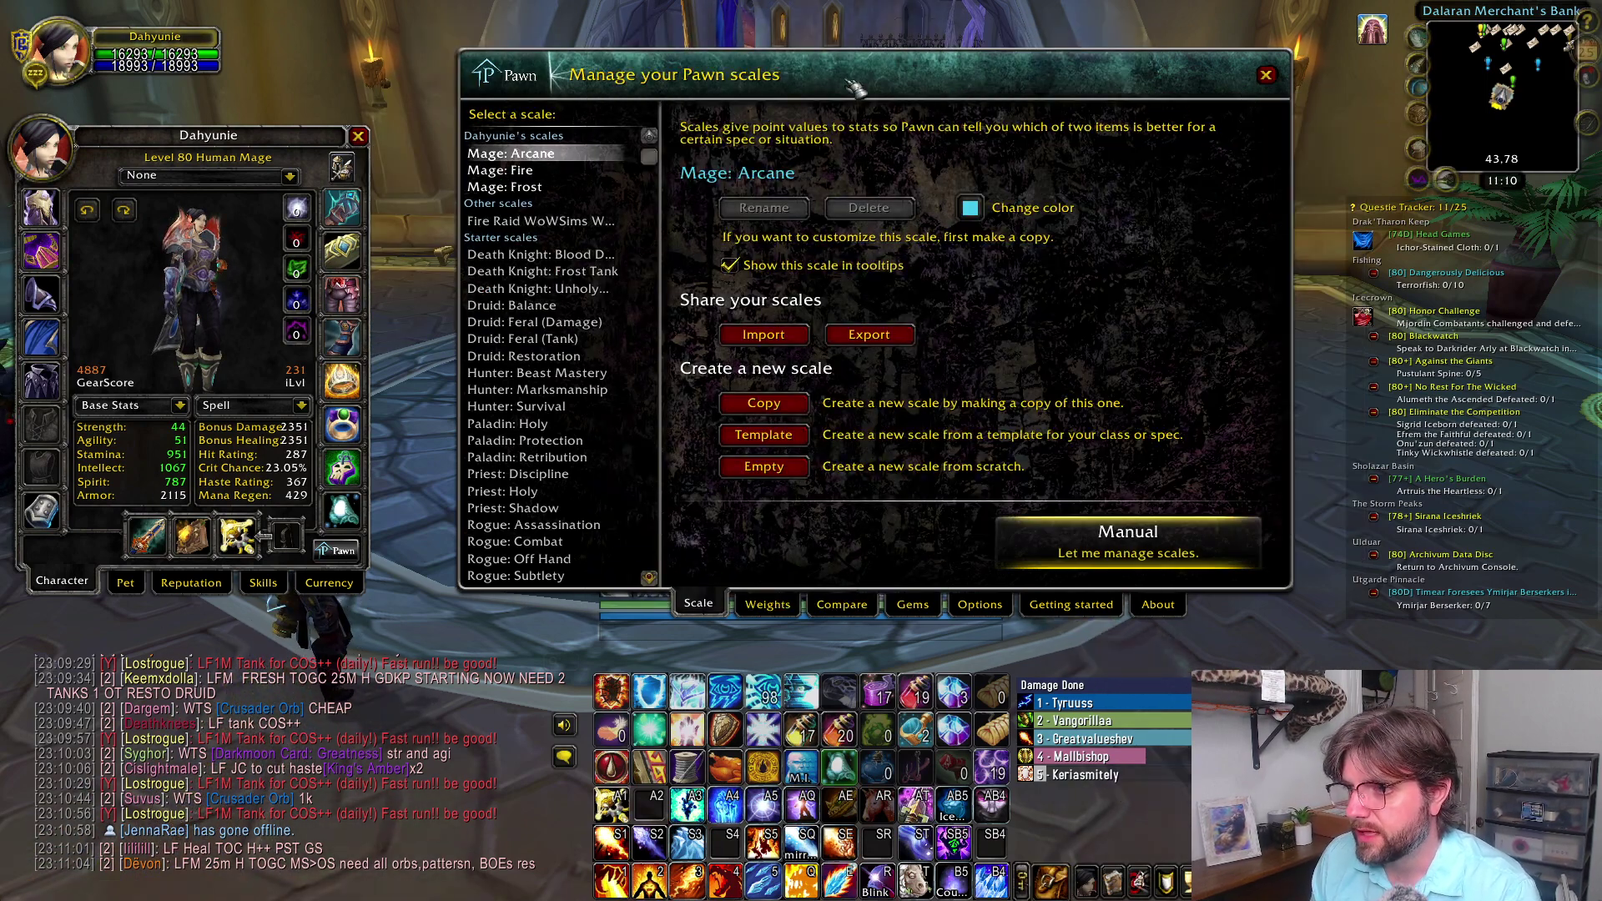
click(767, 603)
click(698, 604)
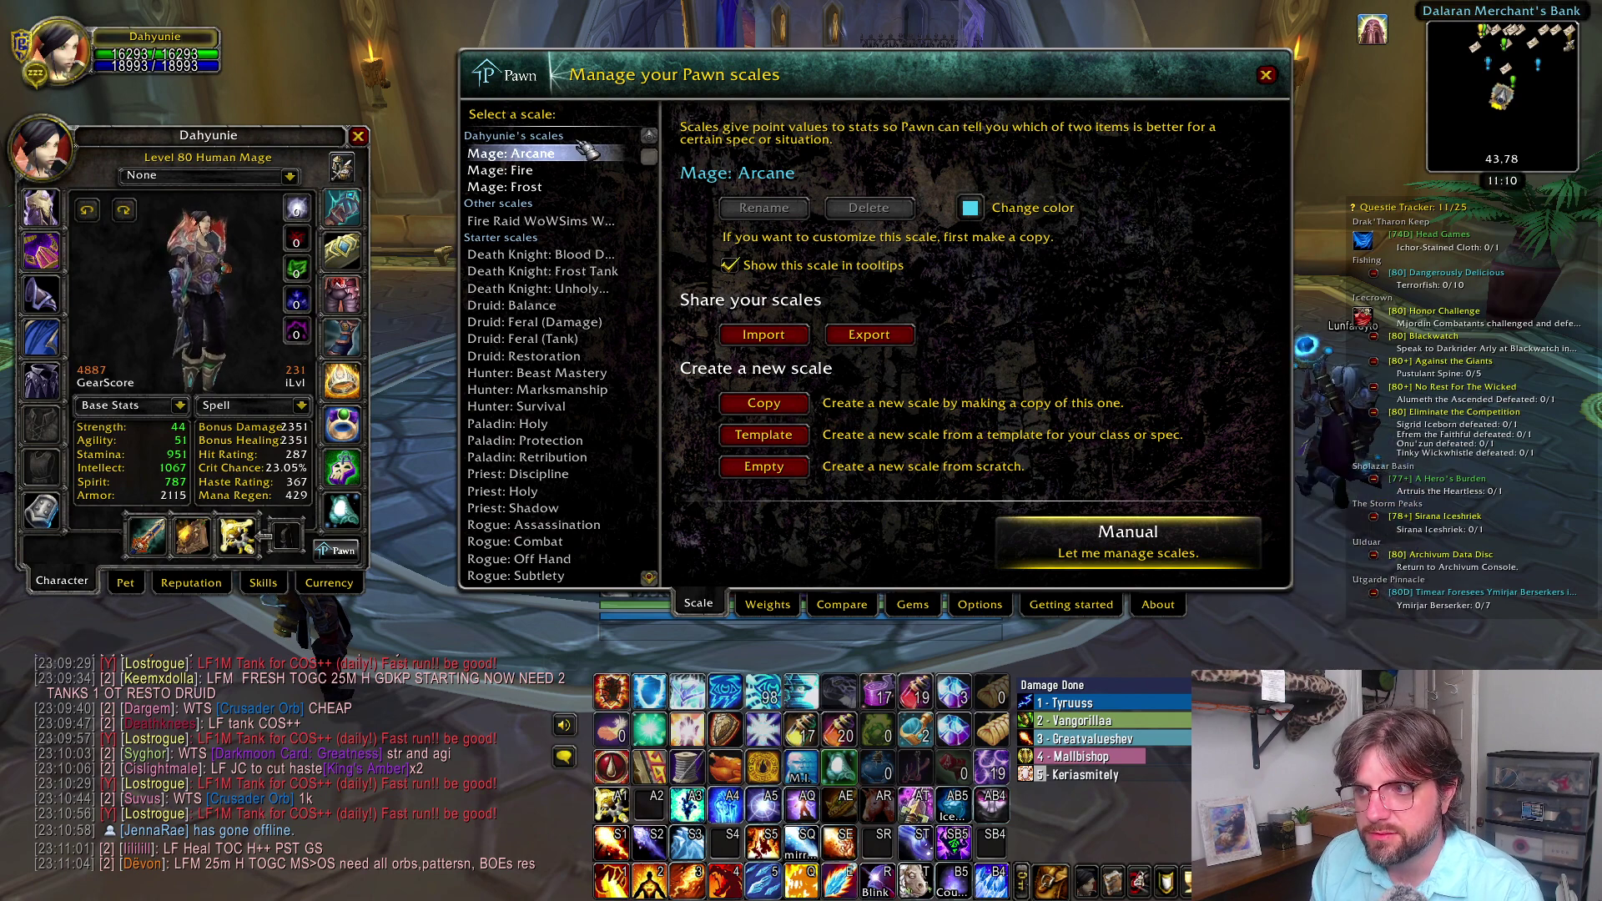
- Hide the Mage: Arcane, Fire and Frost scales from item tooltips and close Pawn
click(730, 265)
click(570, 158)
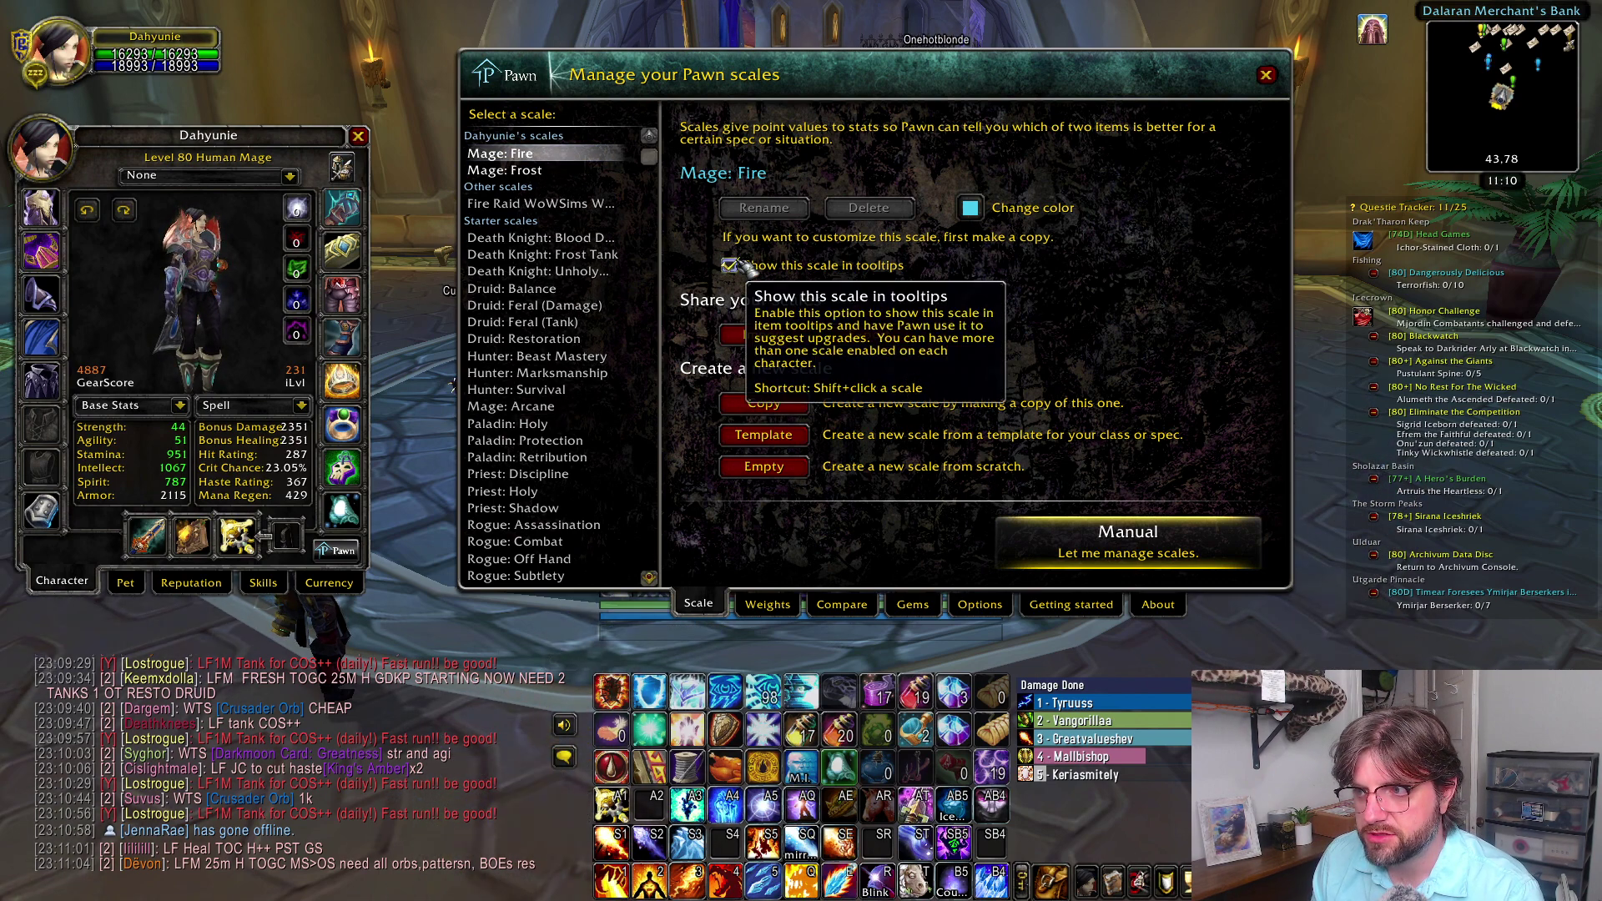
click(730, 265)
click(584, 155)
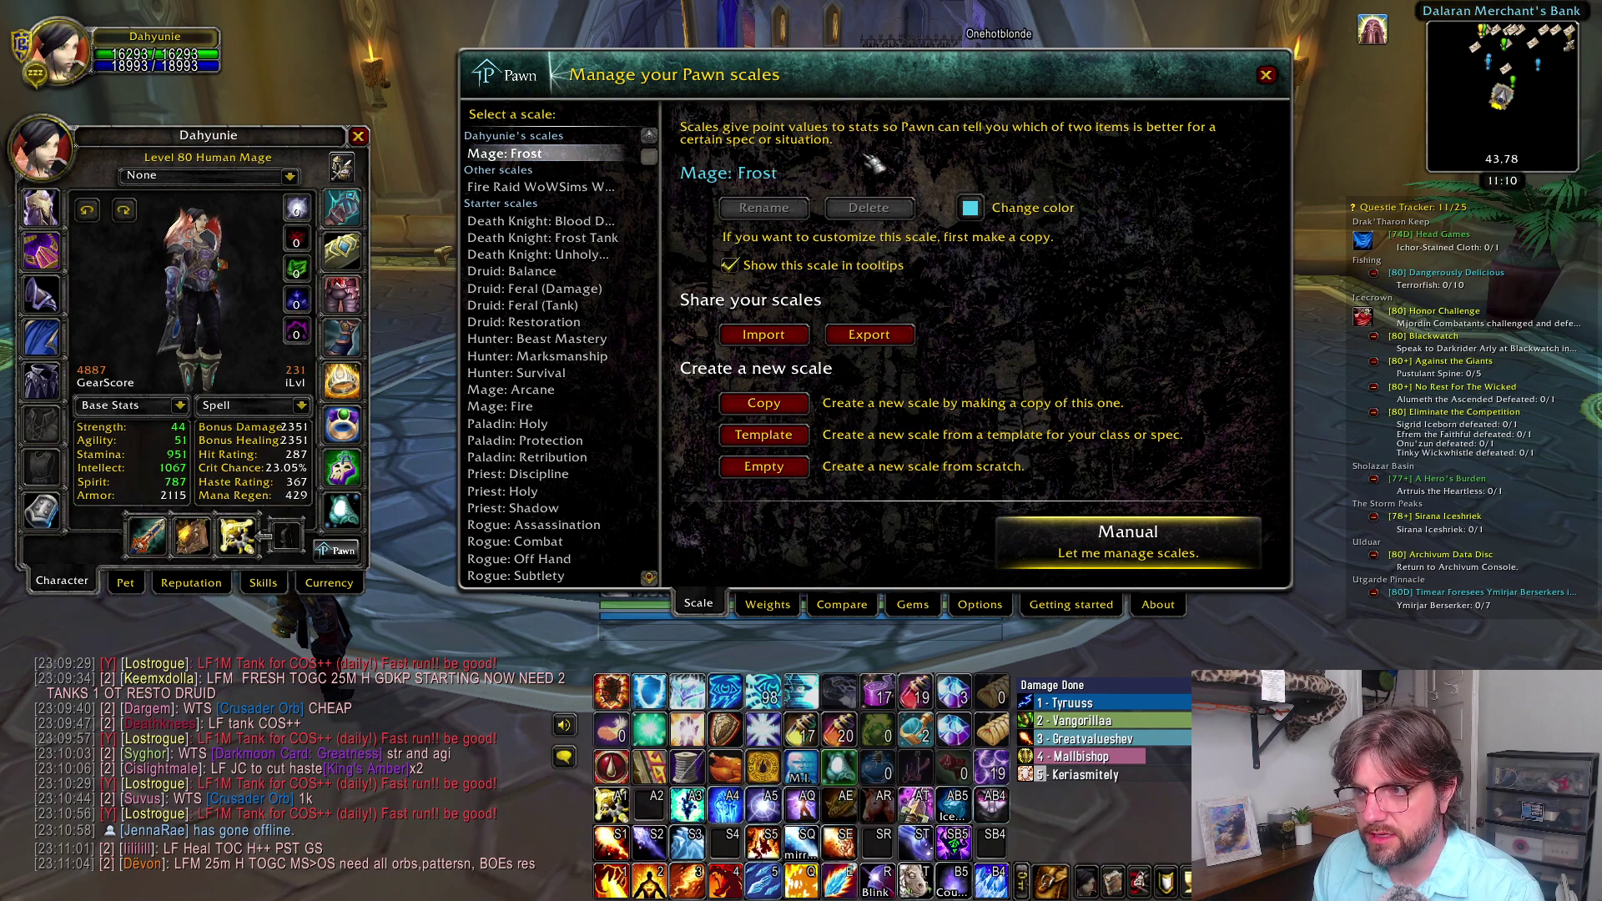
click(730, 265)
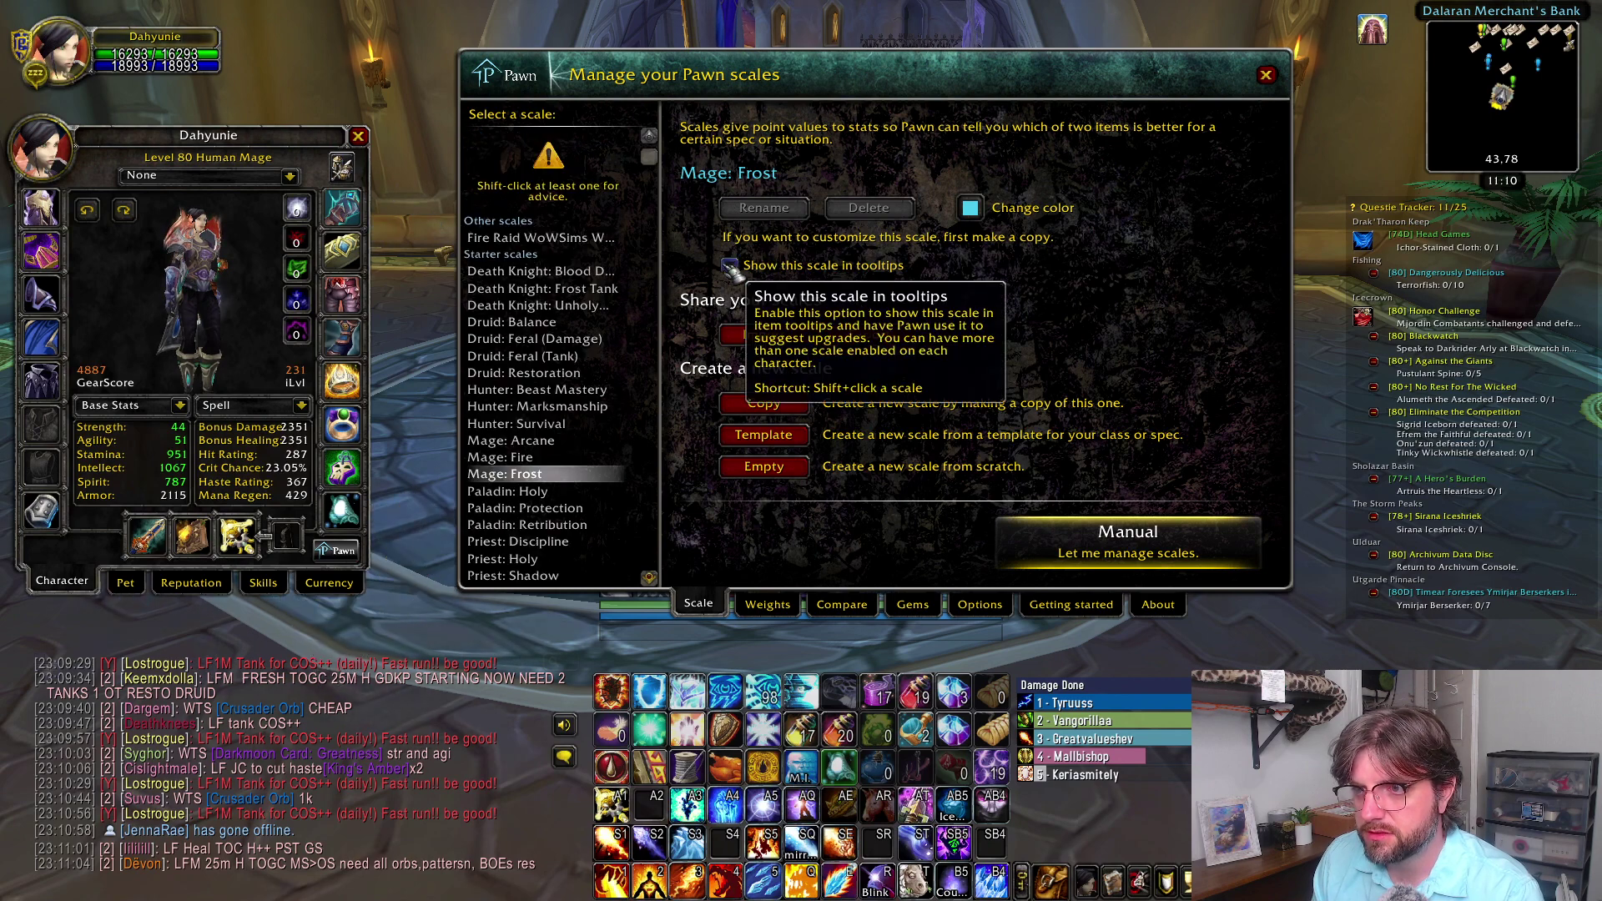
click(1268, 78)
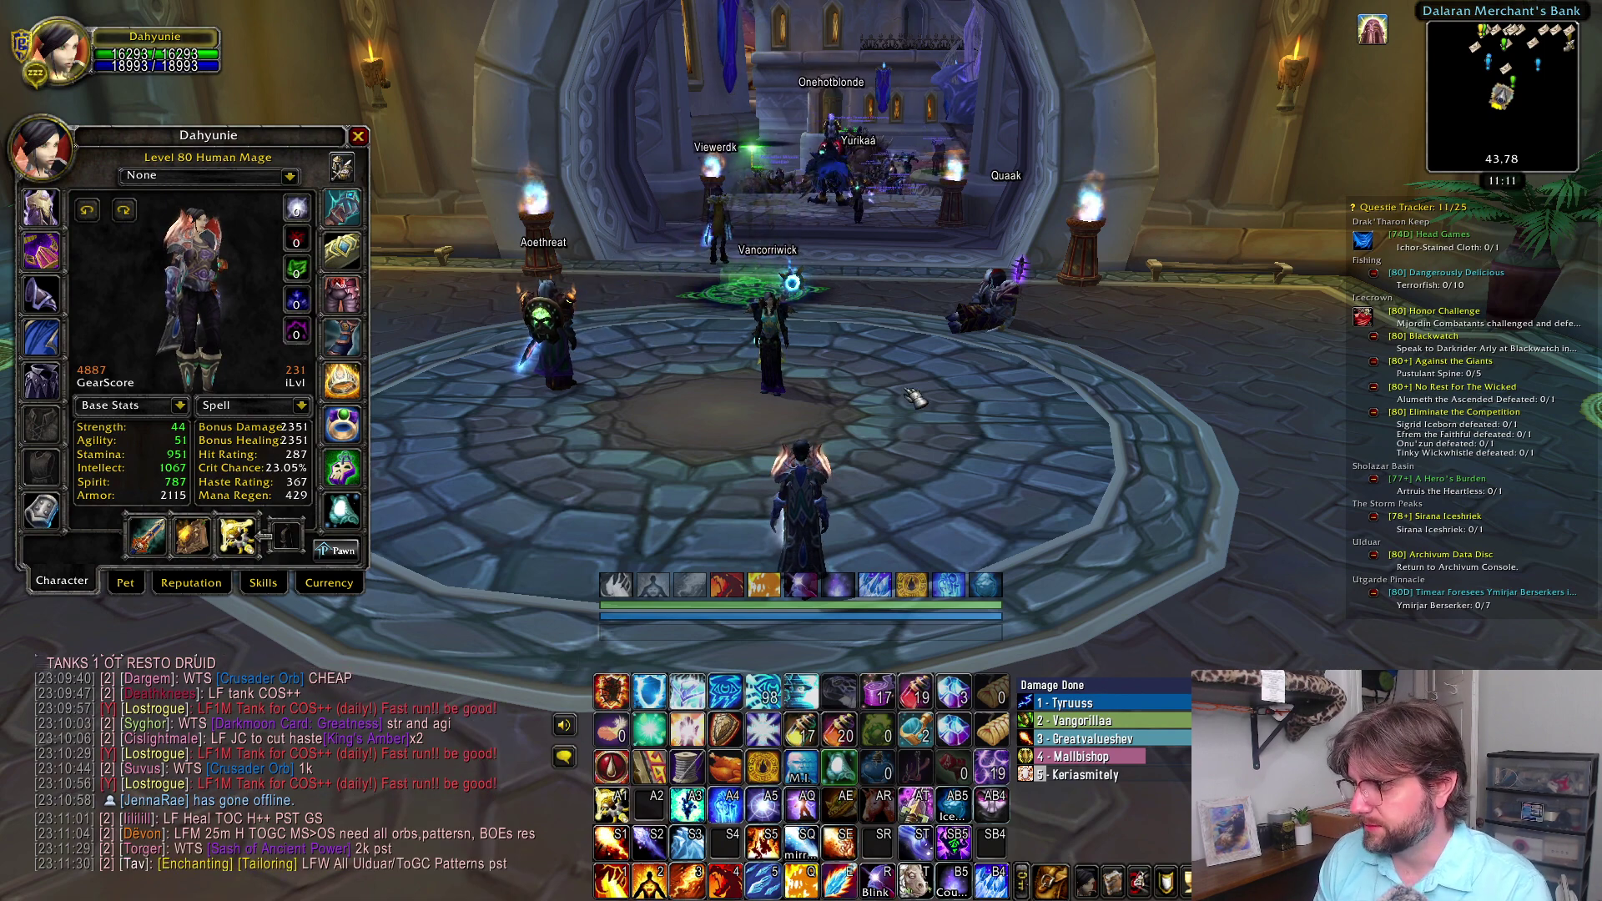
- Switch to WoWSims in the browser and load the saved Arcane Raid gear set
key(alt+Tab)
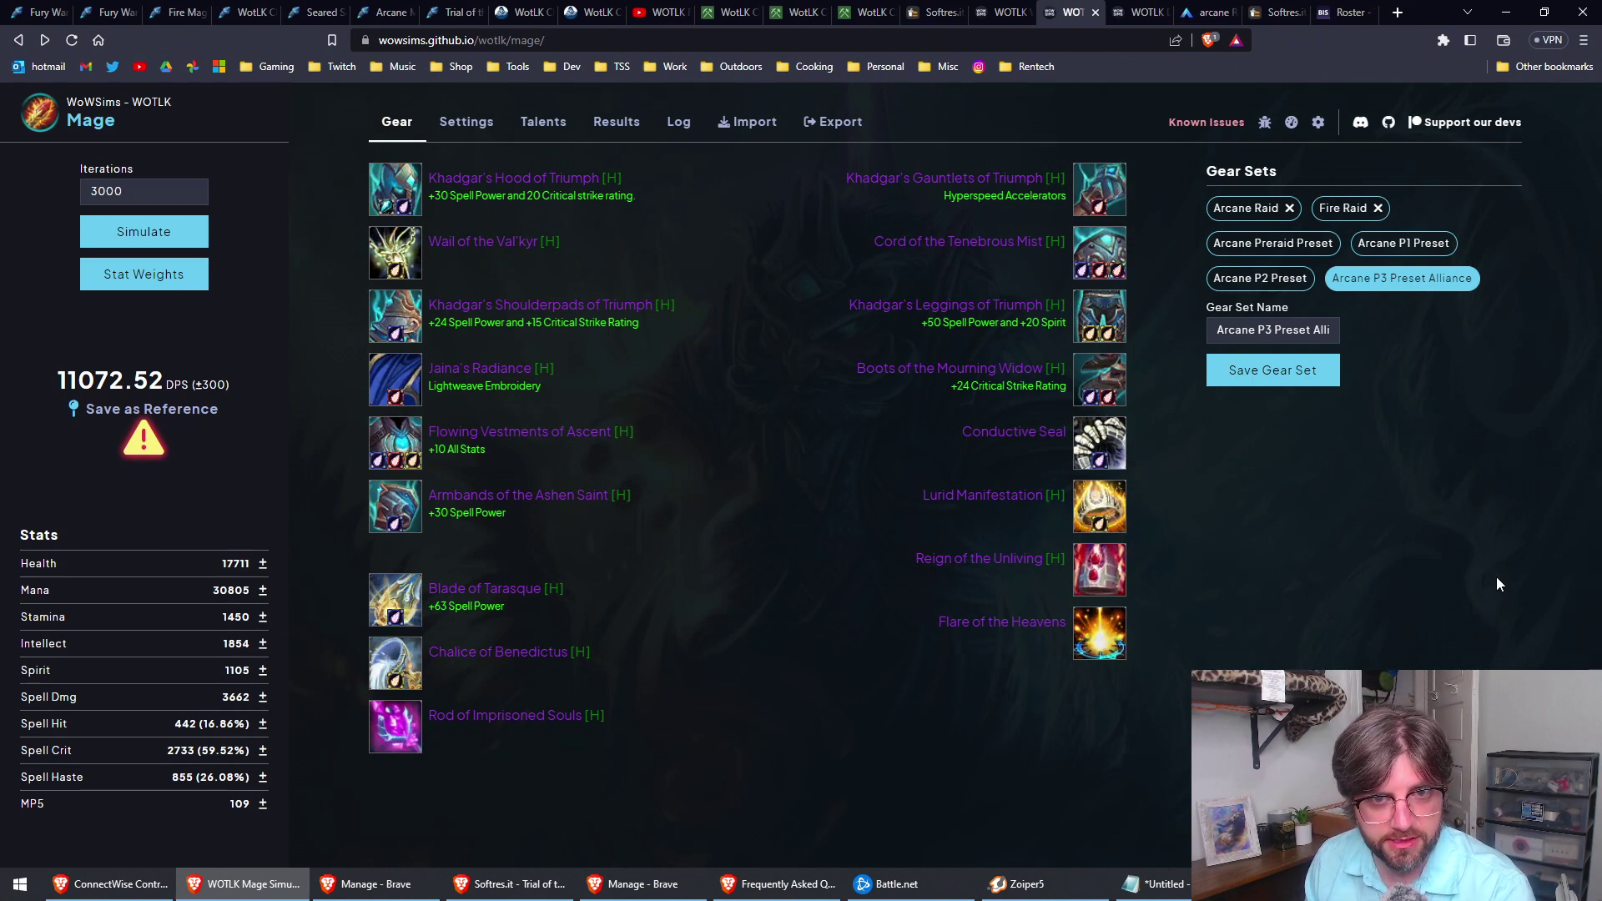
mouse_move(1425, 290)
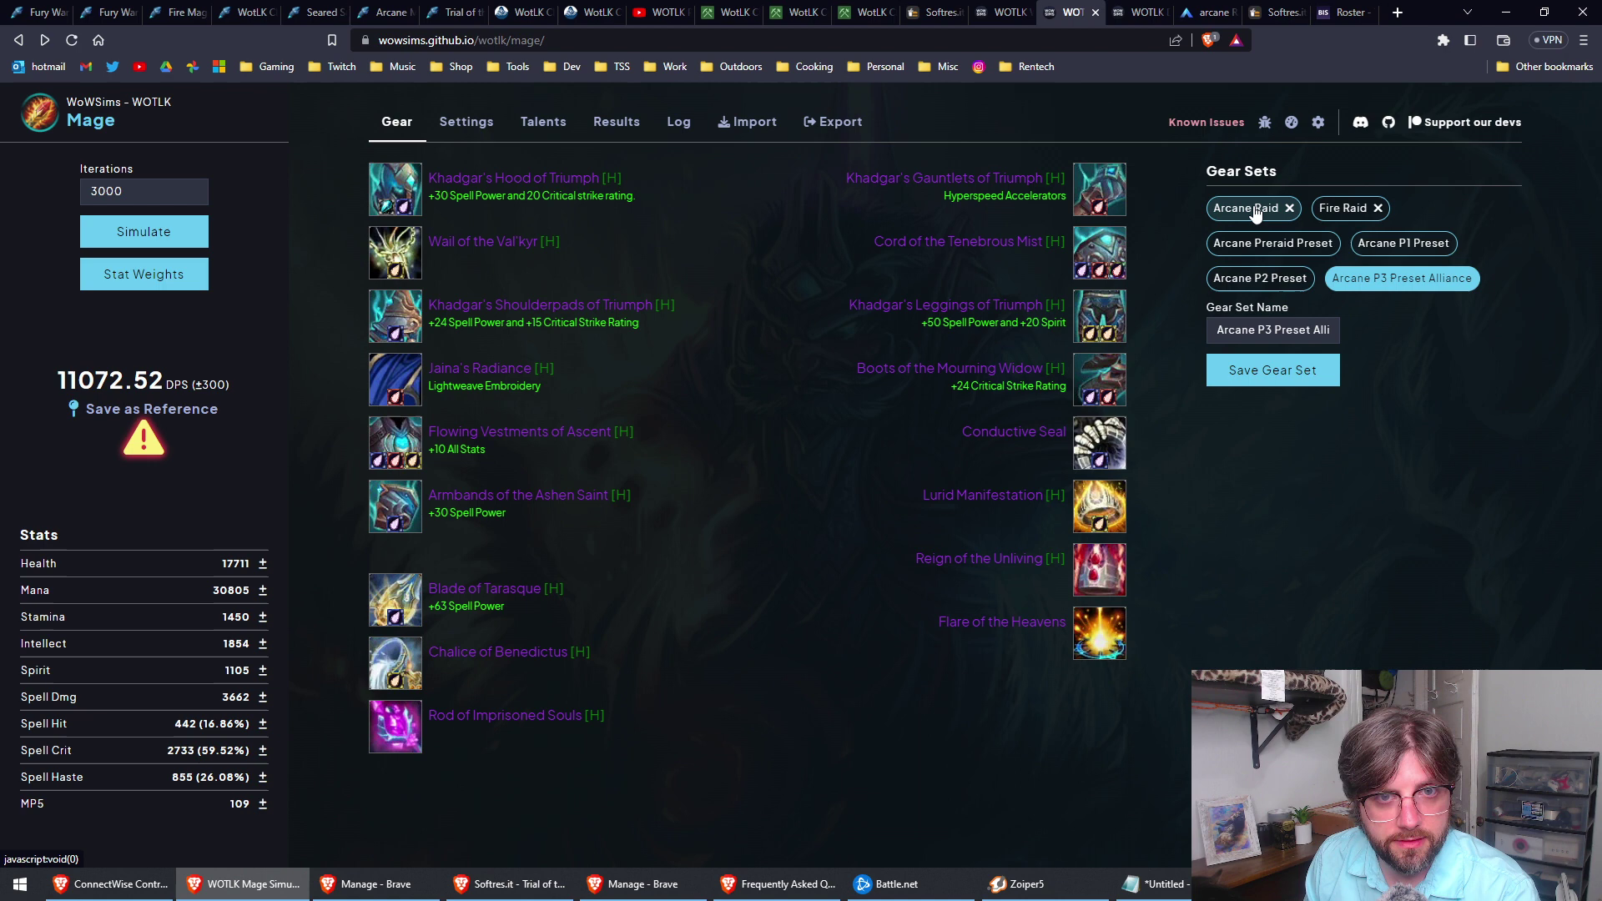
click(1251, 210)
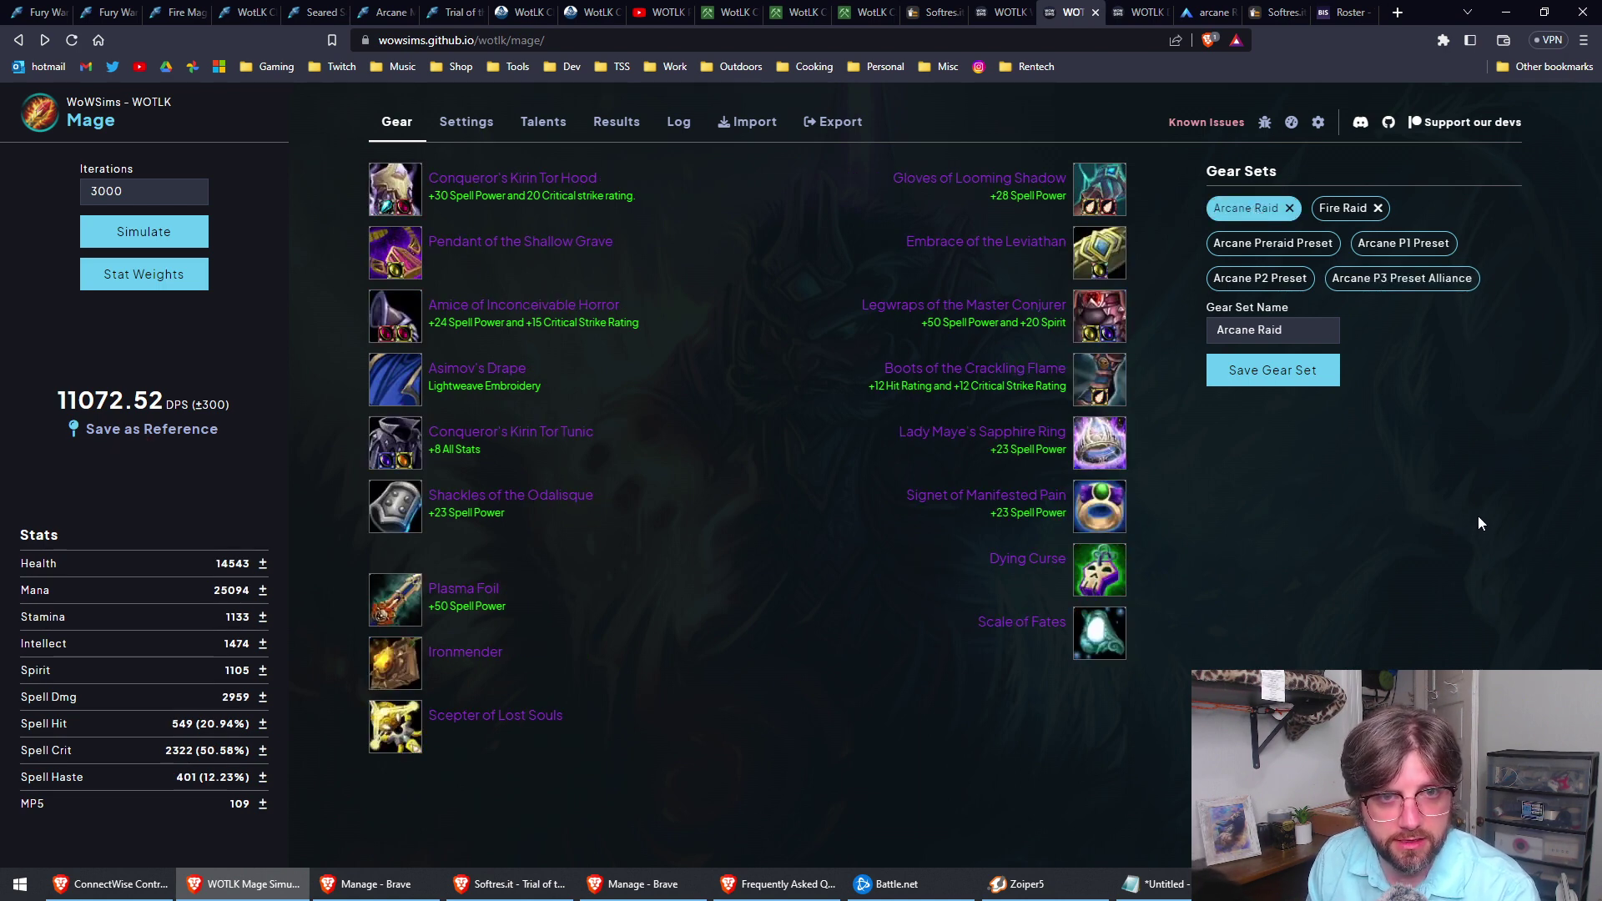
- Review the Arcane talents, then view the Settings page with the 180 s Naxxramas 25/Patchwerk encounter
click(544, 126)
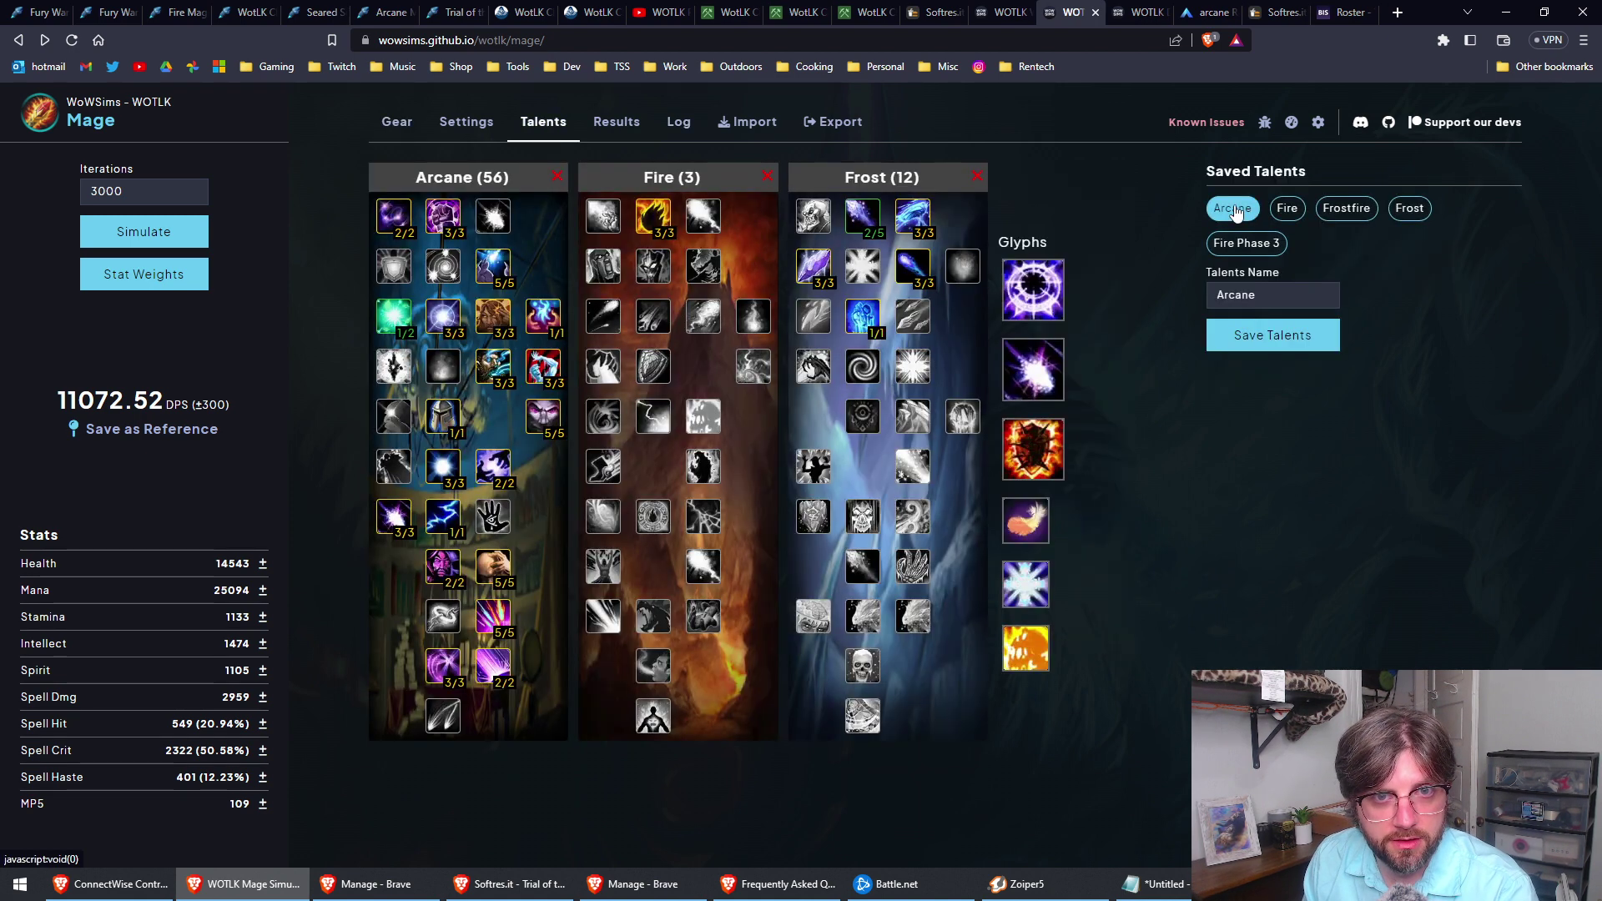
click(481, 134)
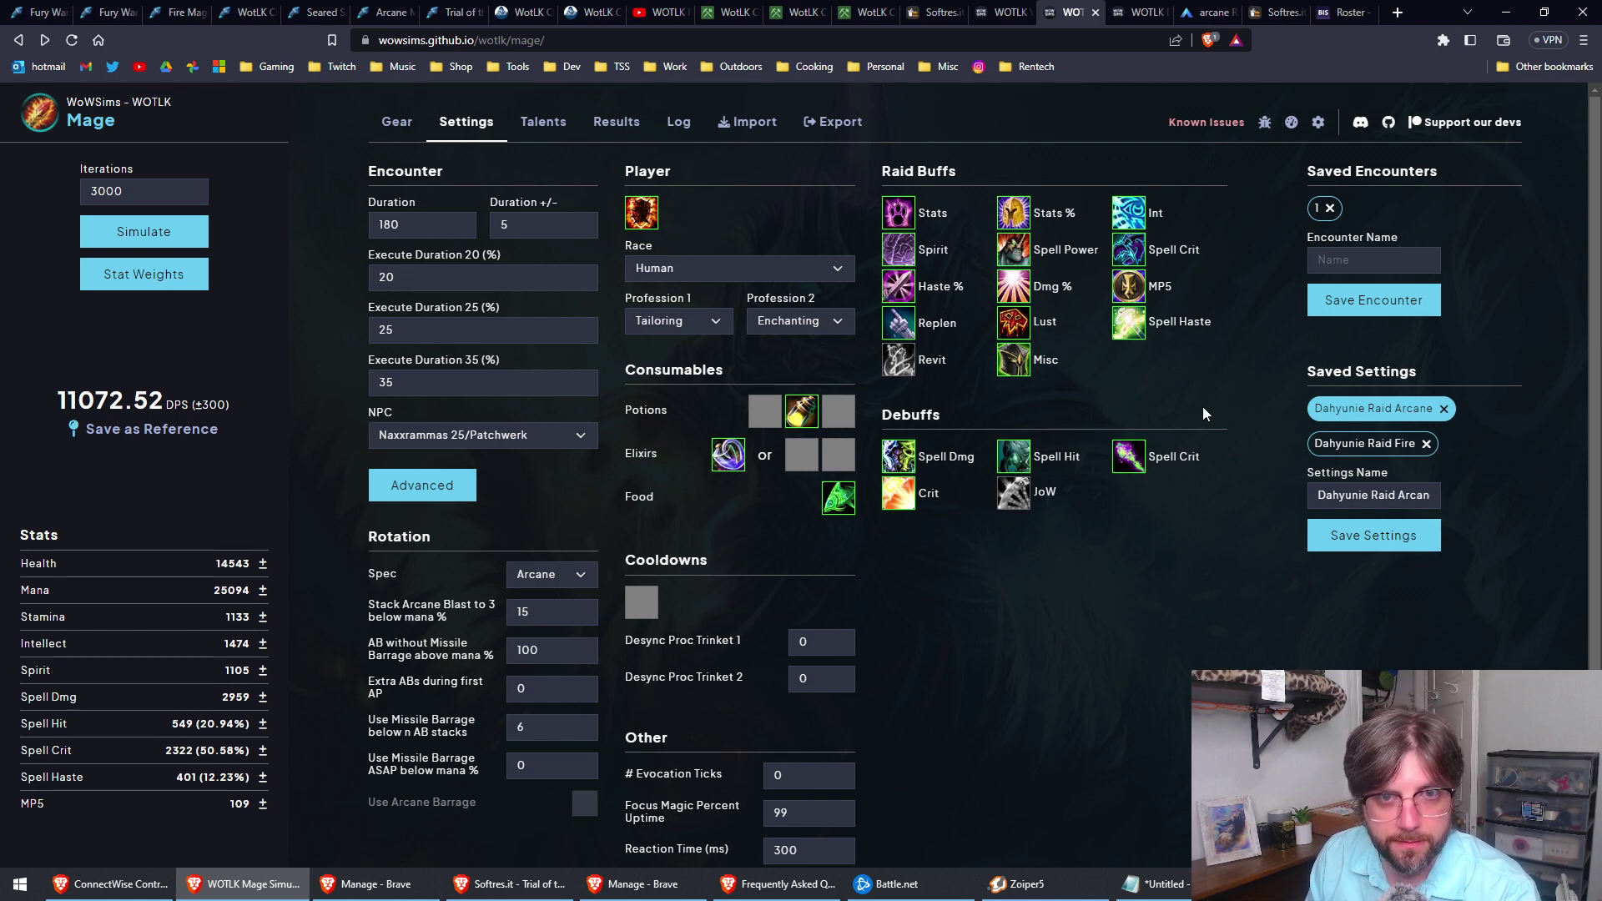
- On the Gear page, simulate the Arcane Raid gear for a 7914.85 DPS result
click(395, 121)
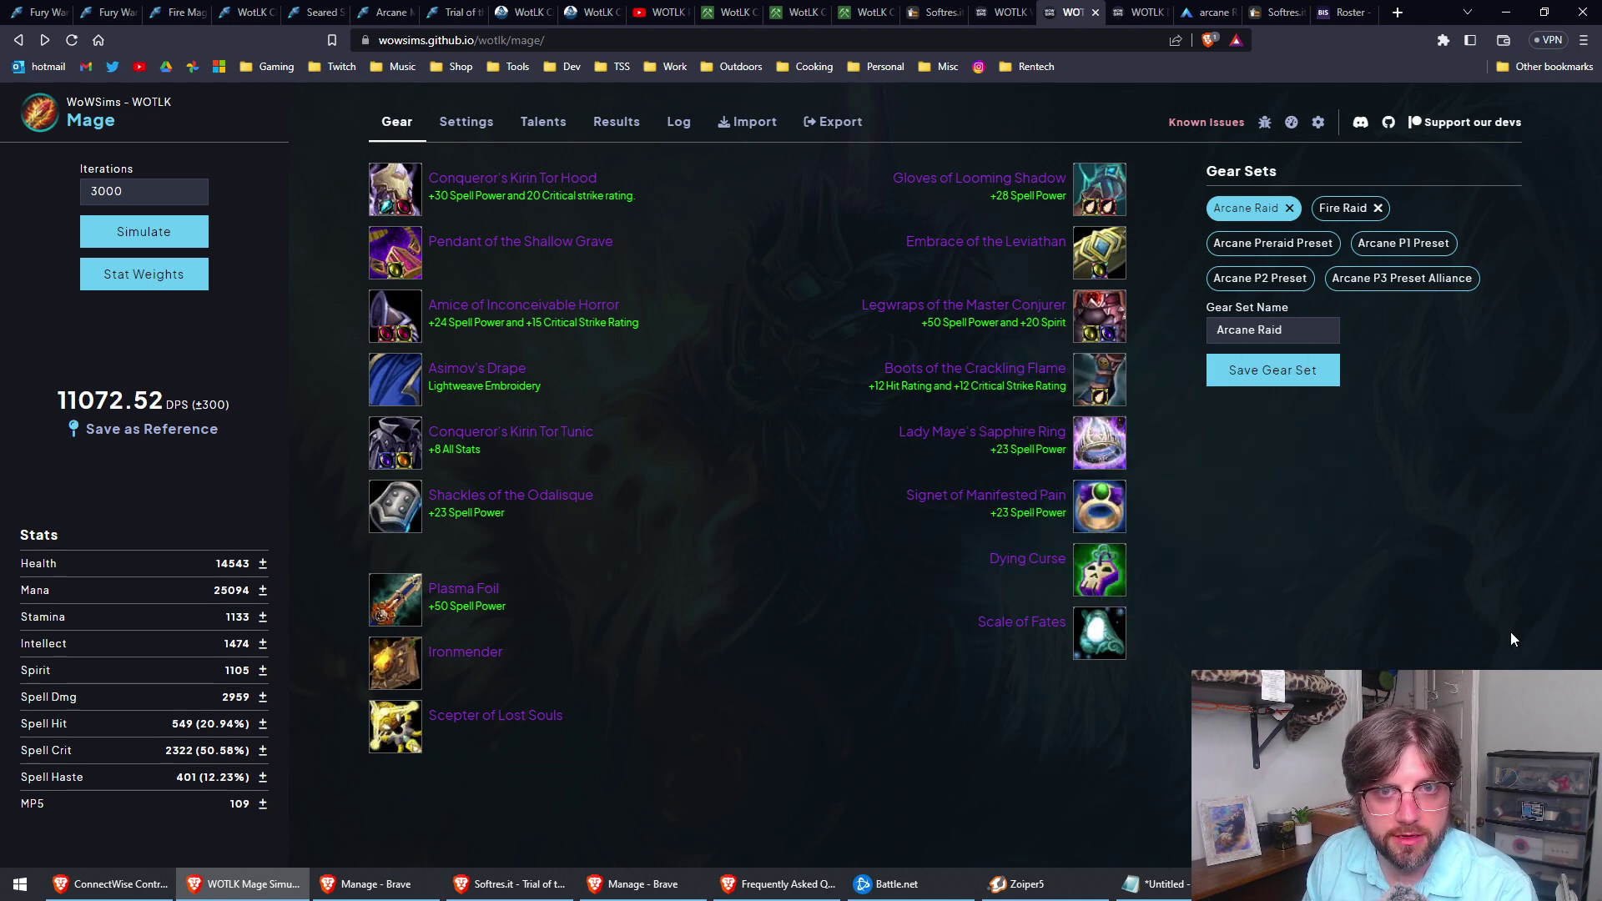
click(169, 234)
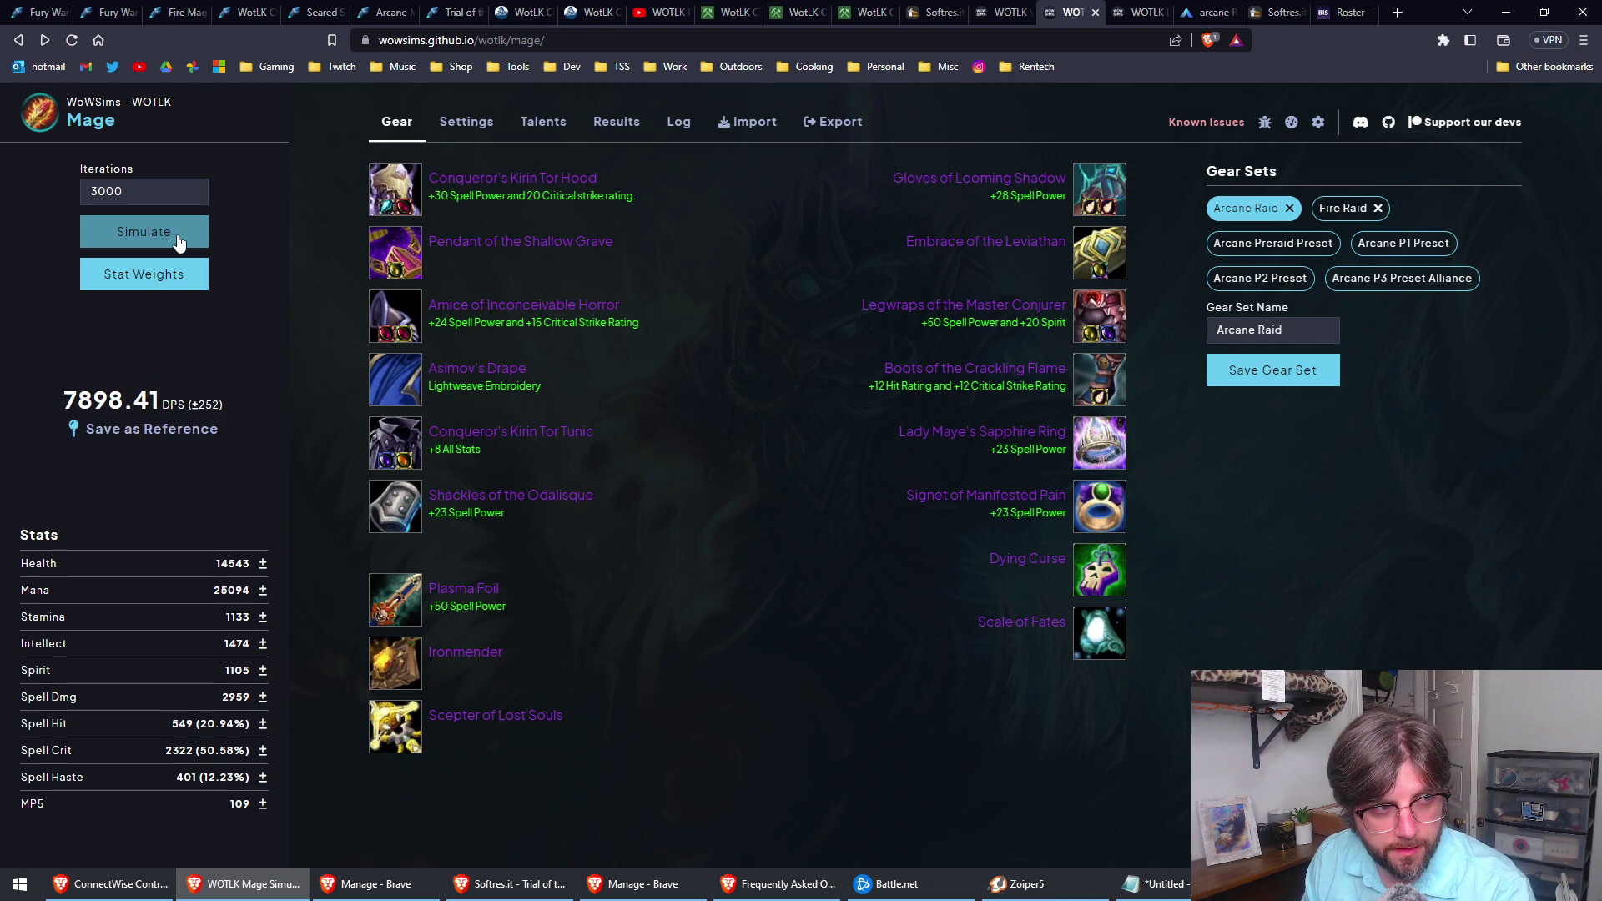
click(178, 241)
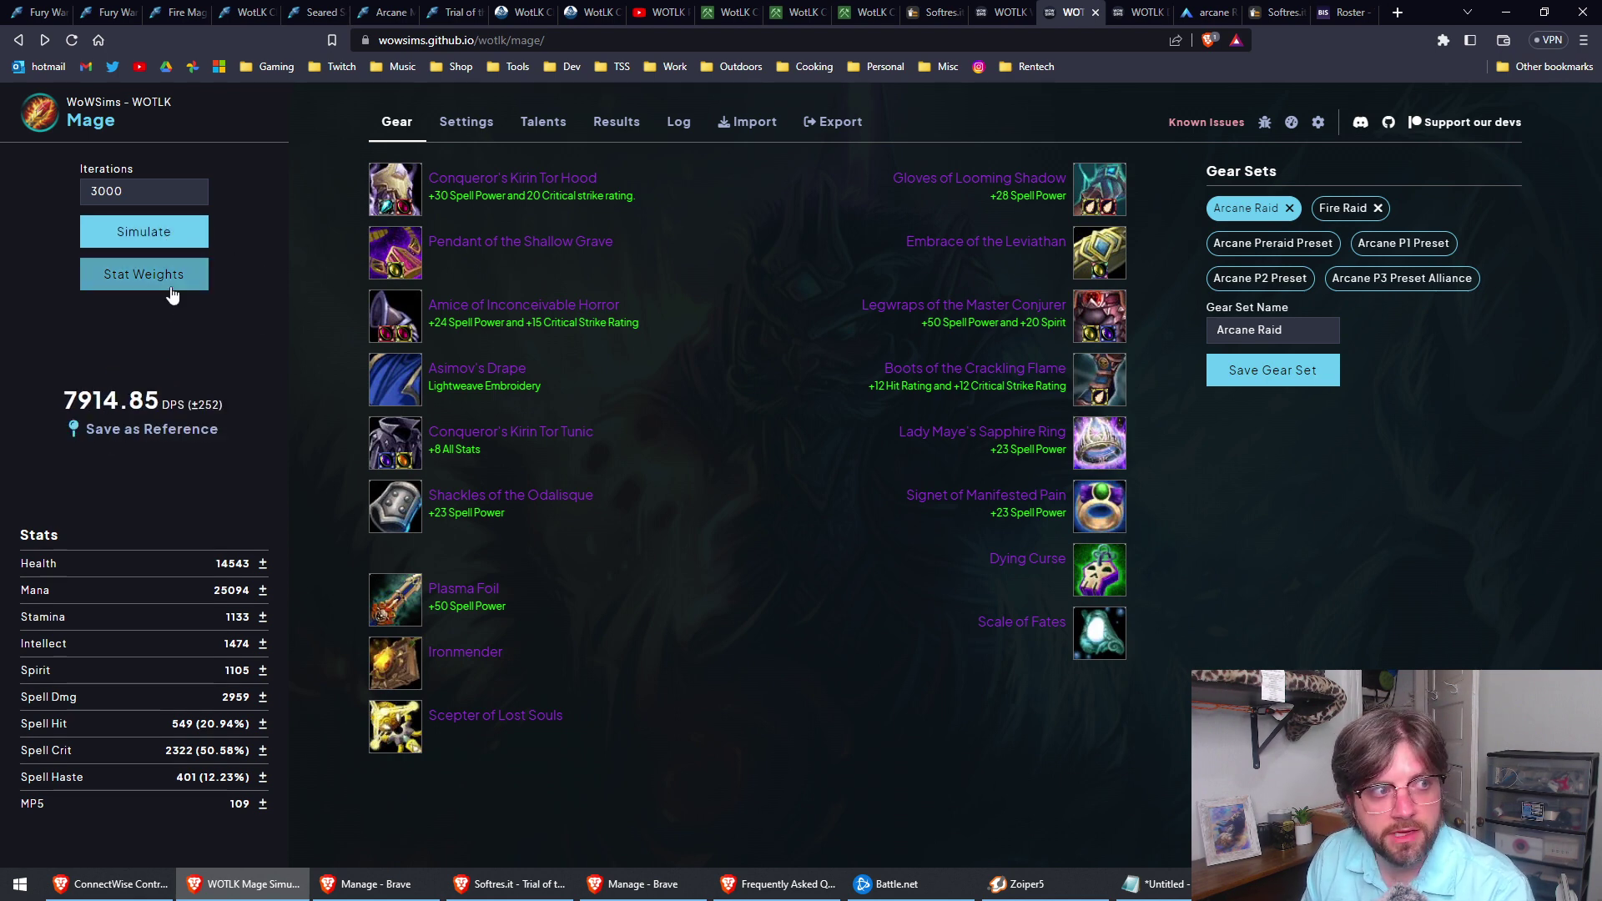
- Calculate stat EPs and copy them into Current EP (Intellect 0.75, Spell Haste 0.93)
click(176, 275)
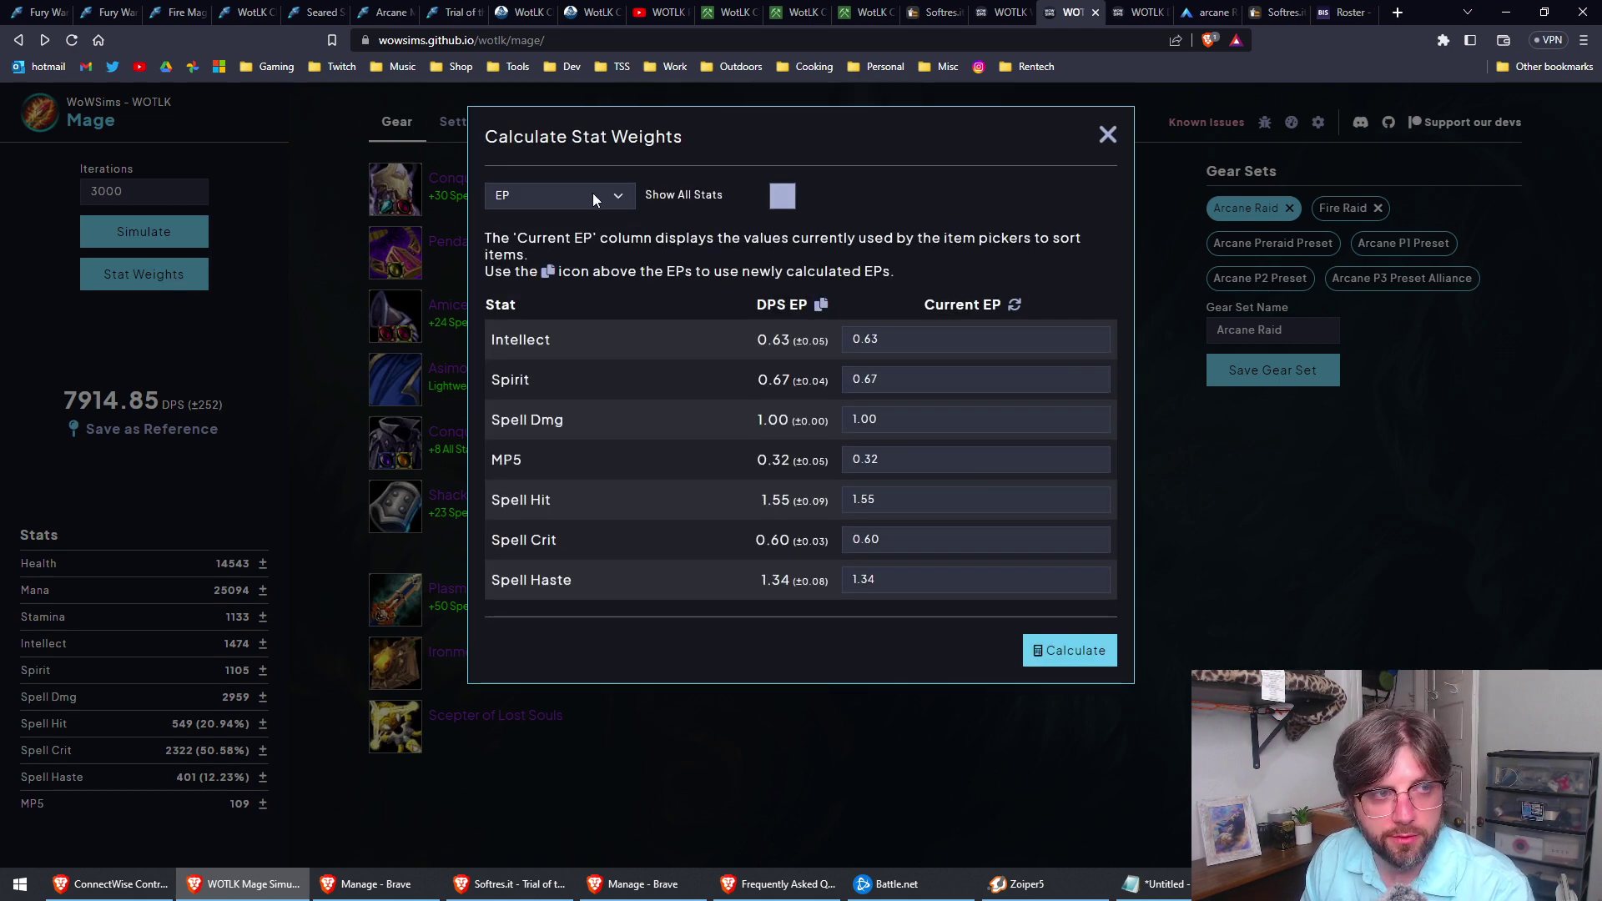
click(618, 197)
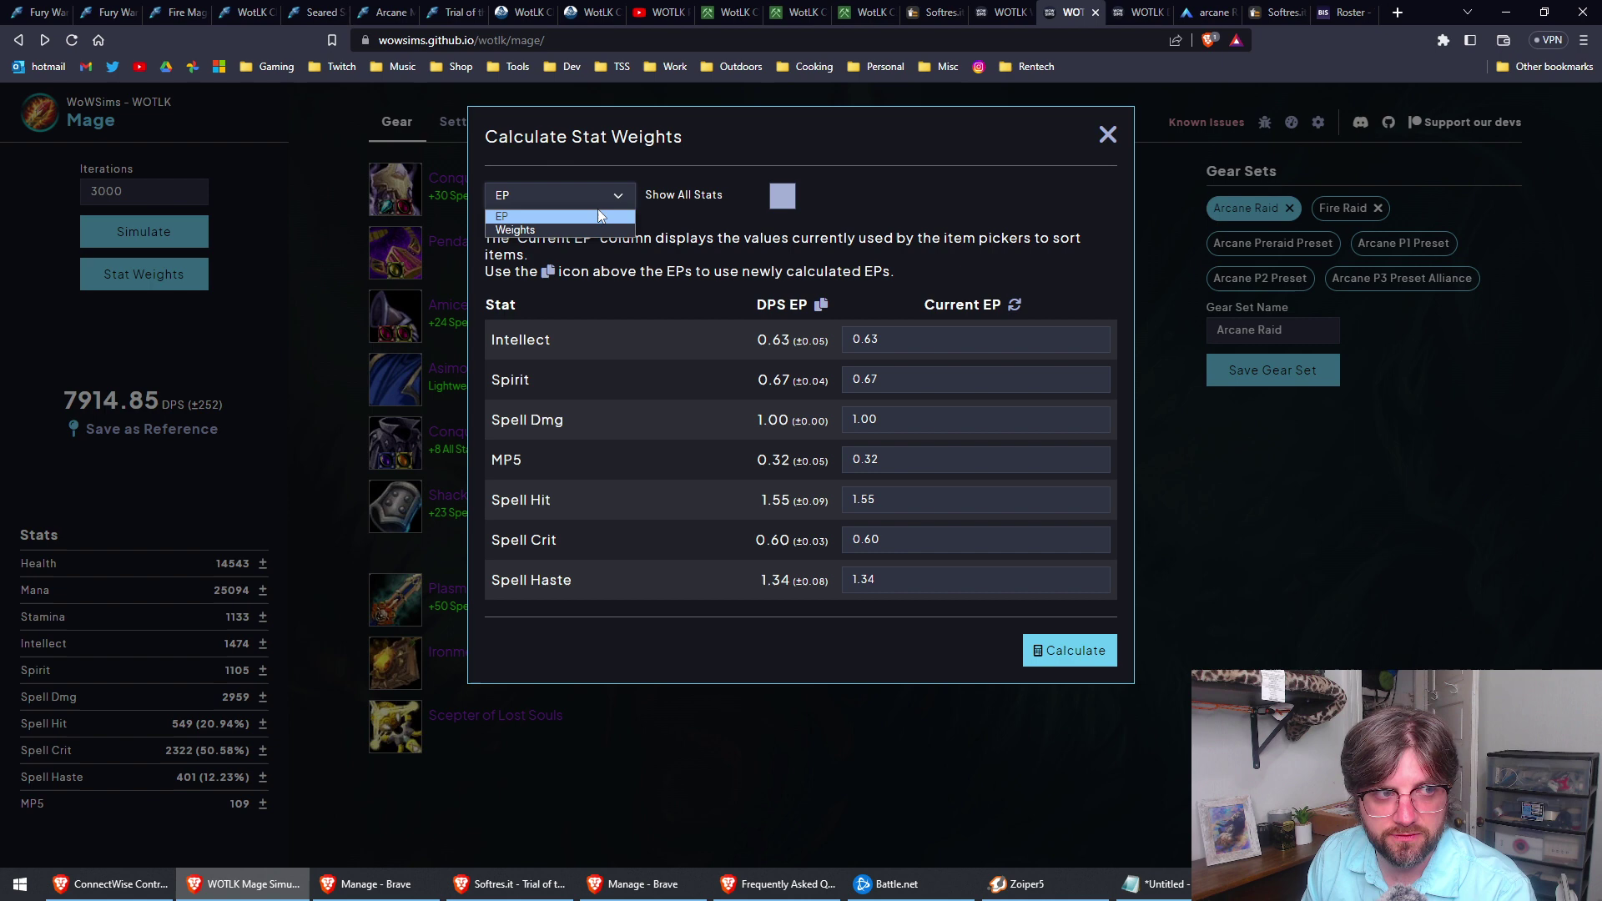
click(571, 227)
click(570, 218)
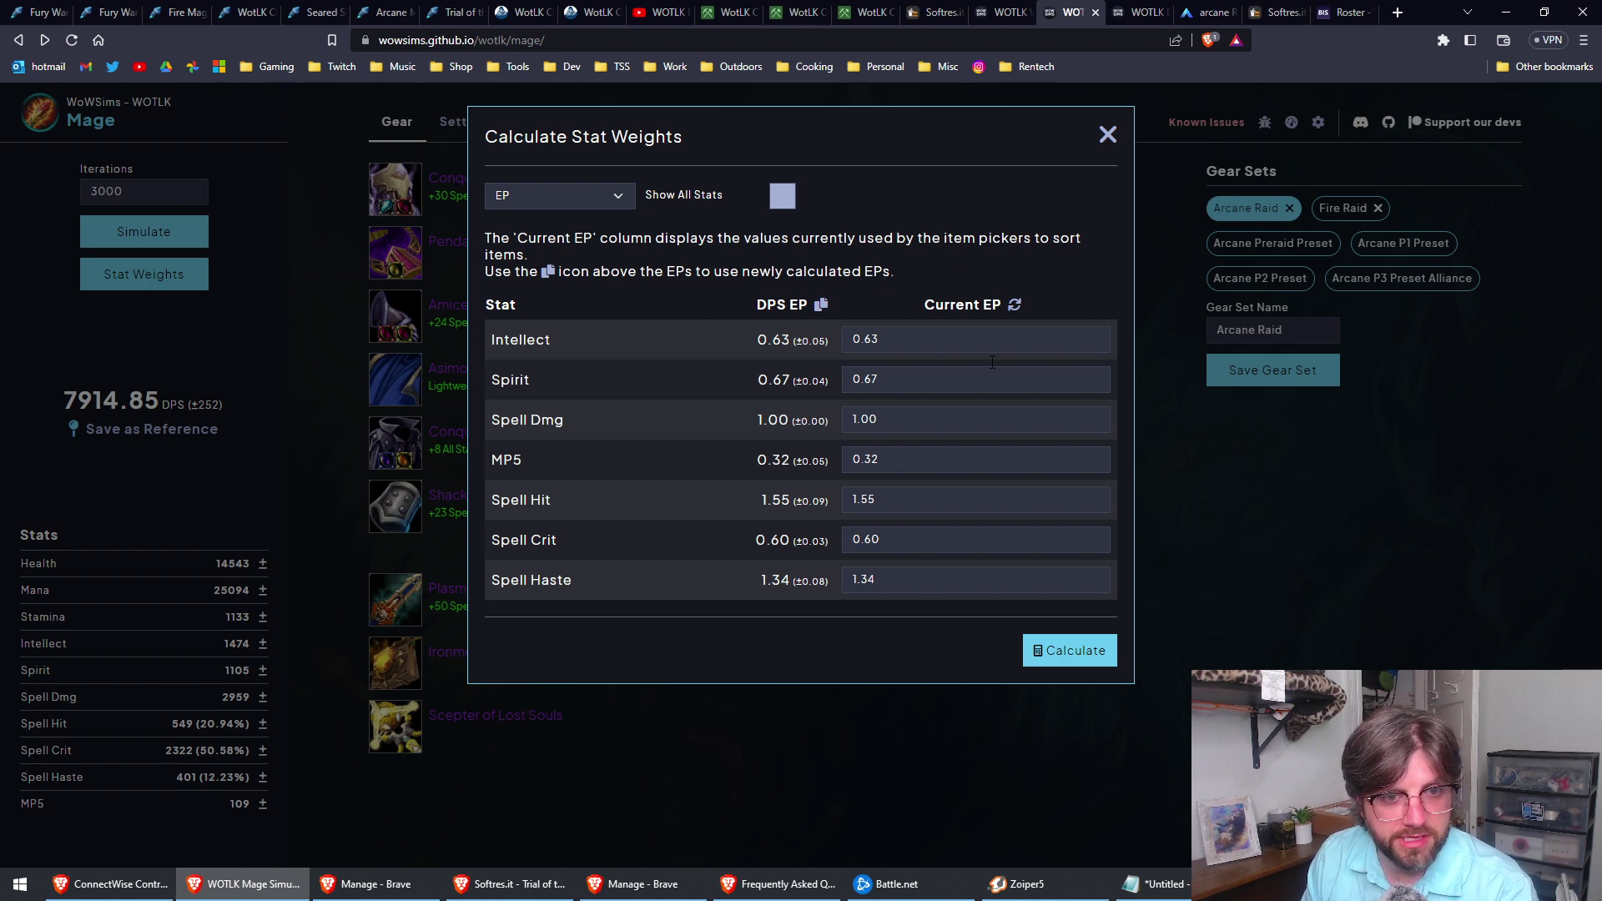
click(1087, 664)
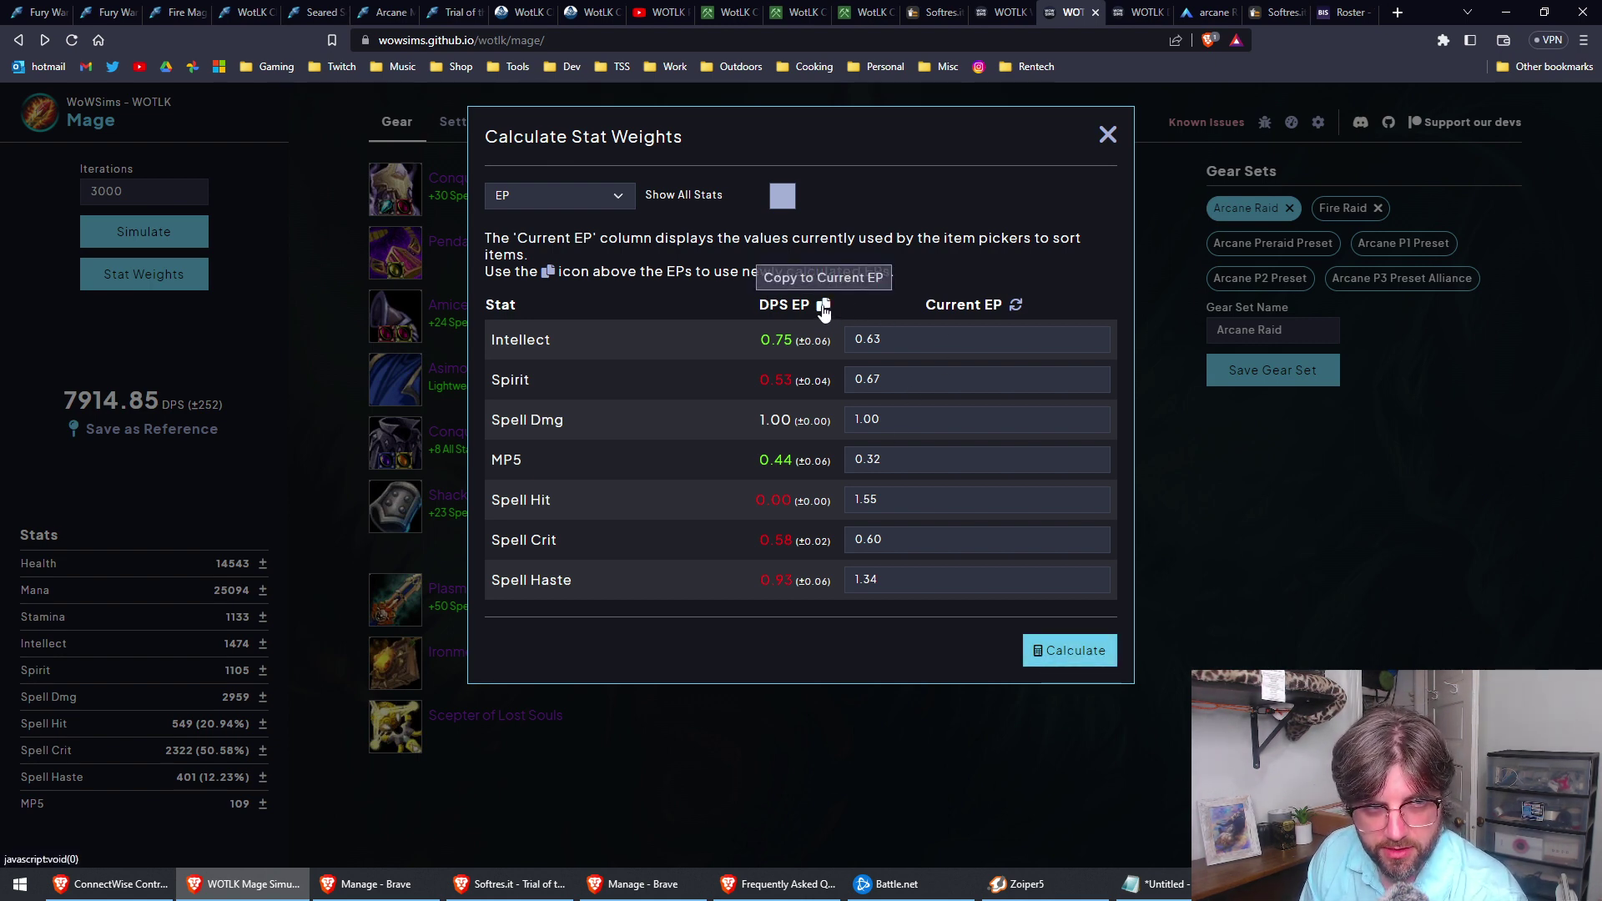
click(822, 305)
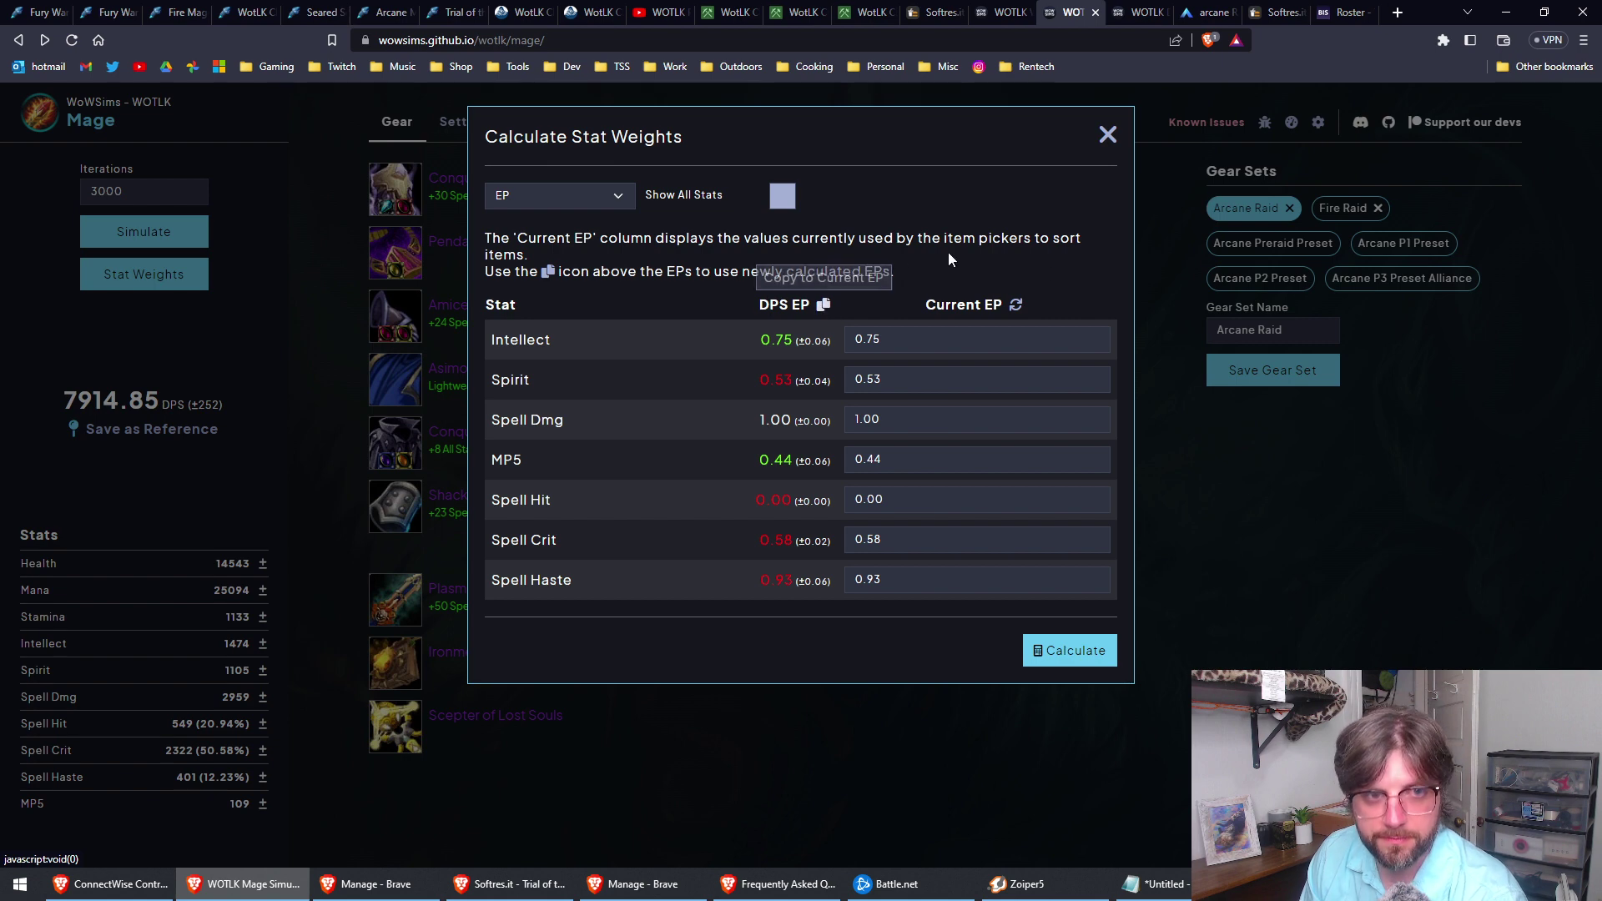
- Close the stat weights calculator and briefly check the alternative hand items
click(1107, 136)
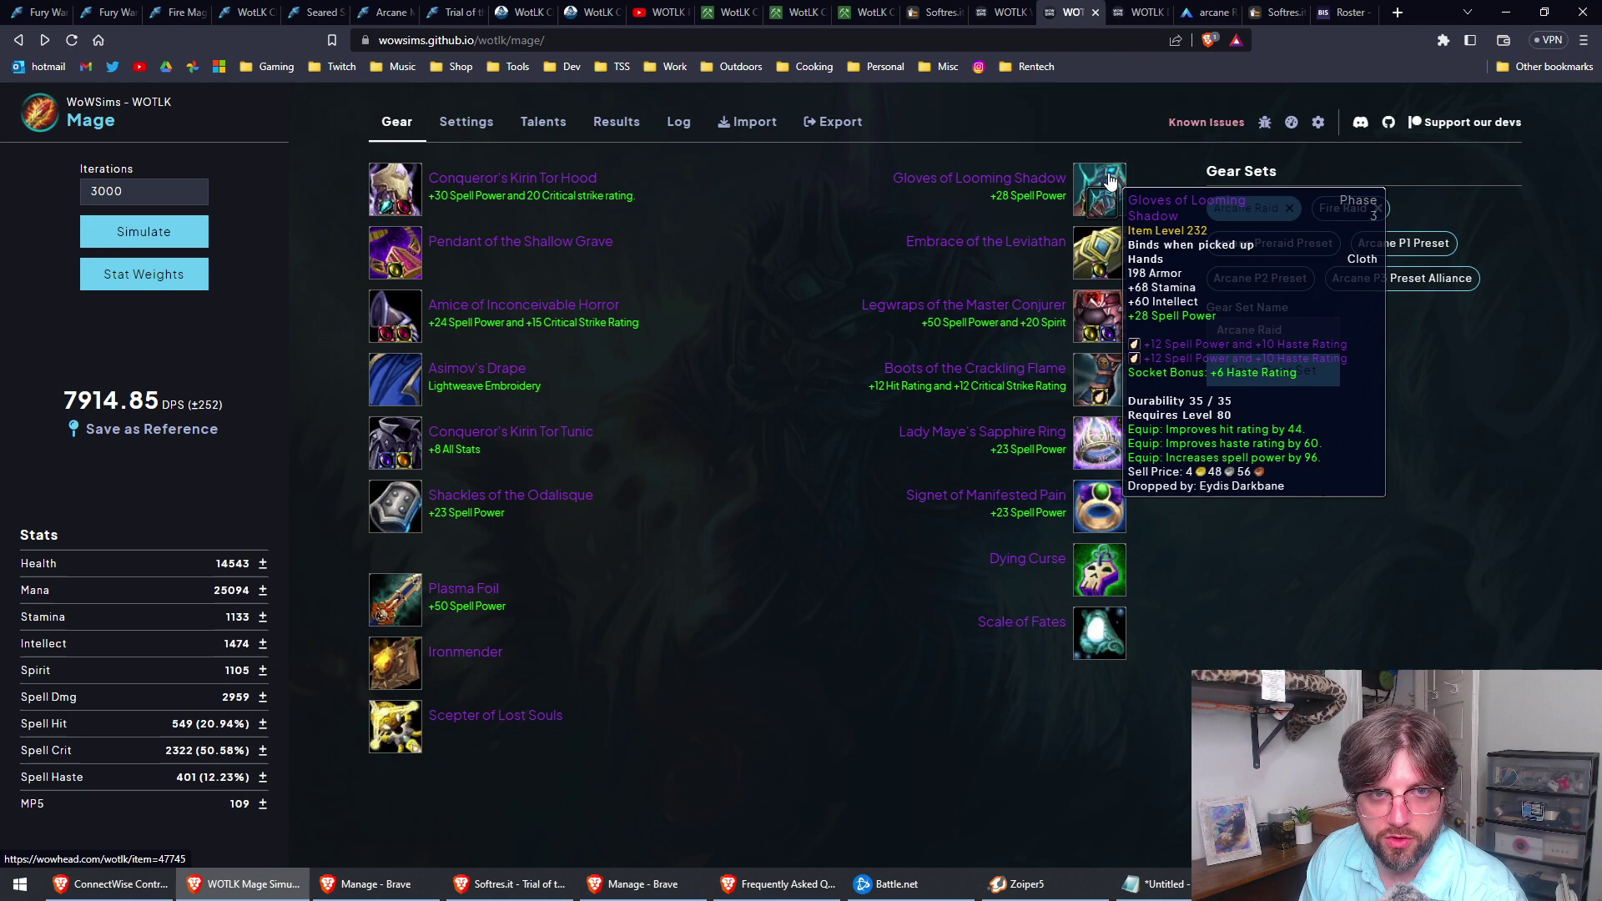
click(1106, 183)
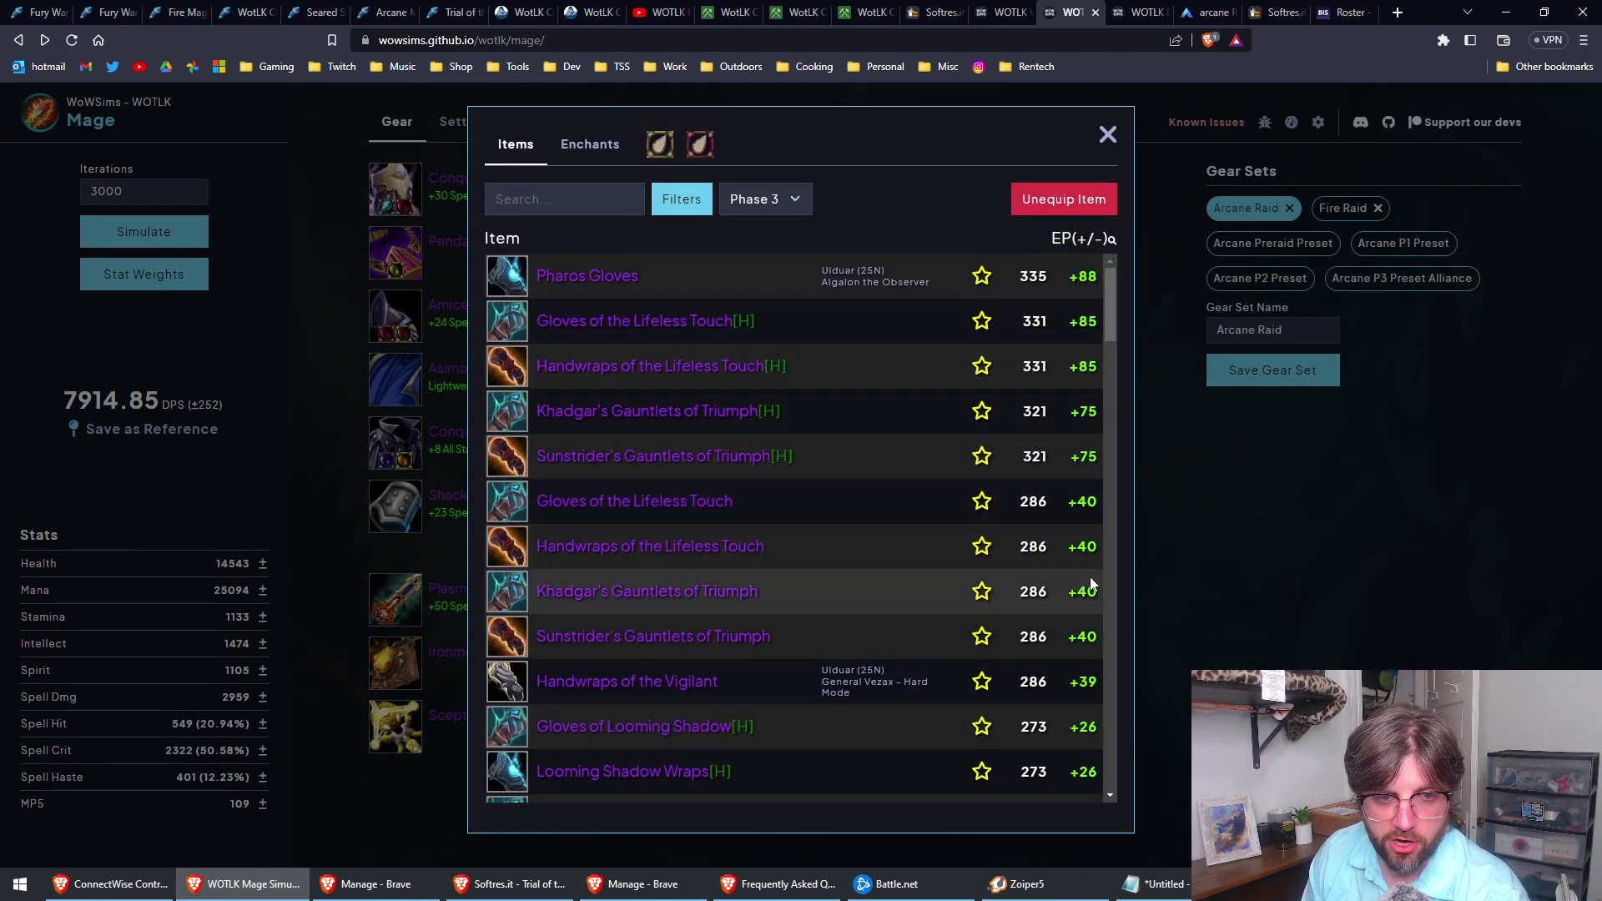
click(1107, 134)
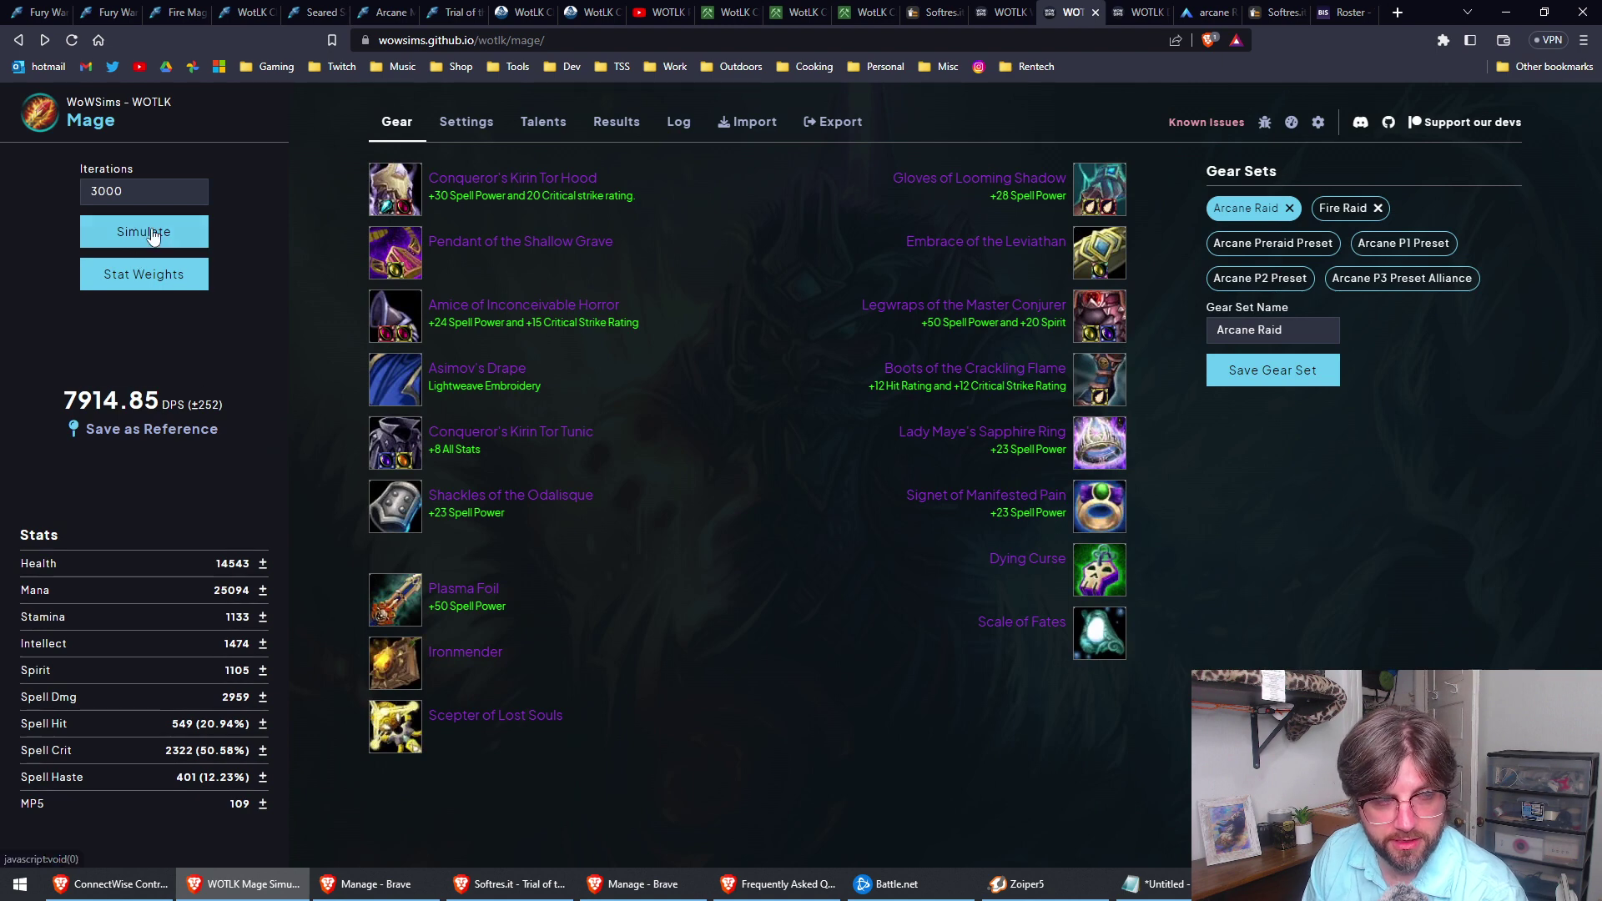
- Copy the Pawn EP export string of the weights to the clipboard
mouse_move(816, 136)
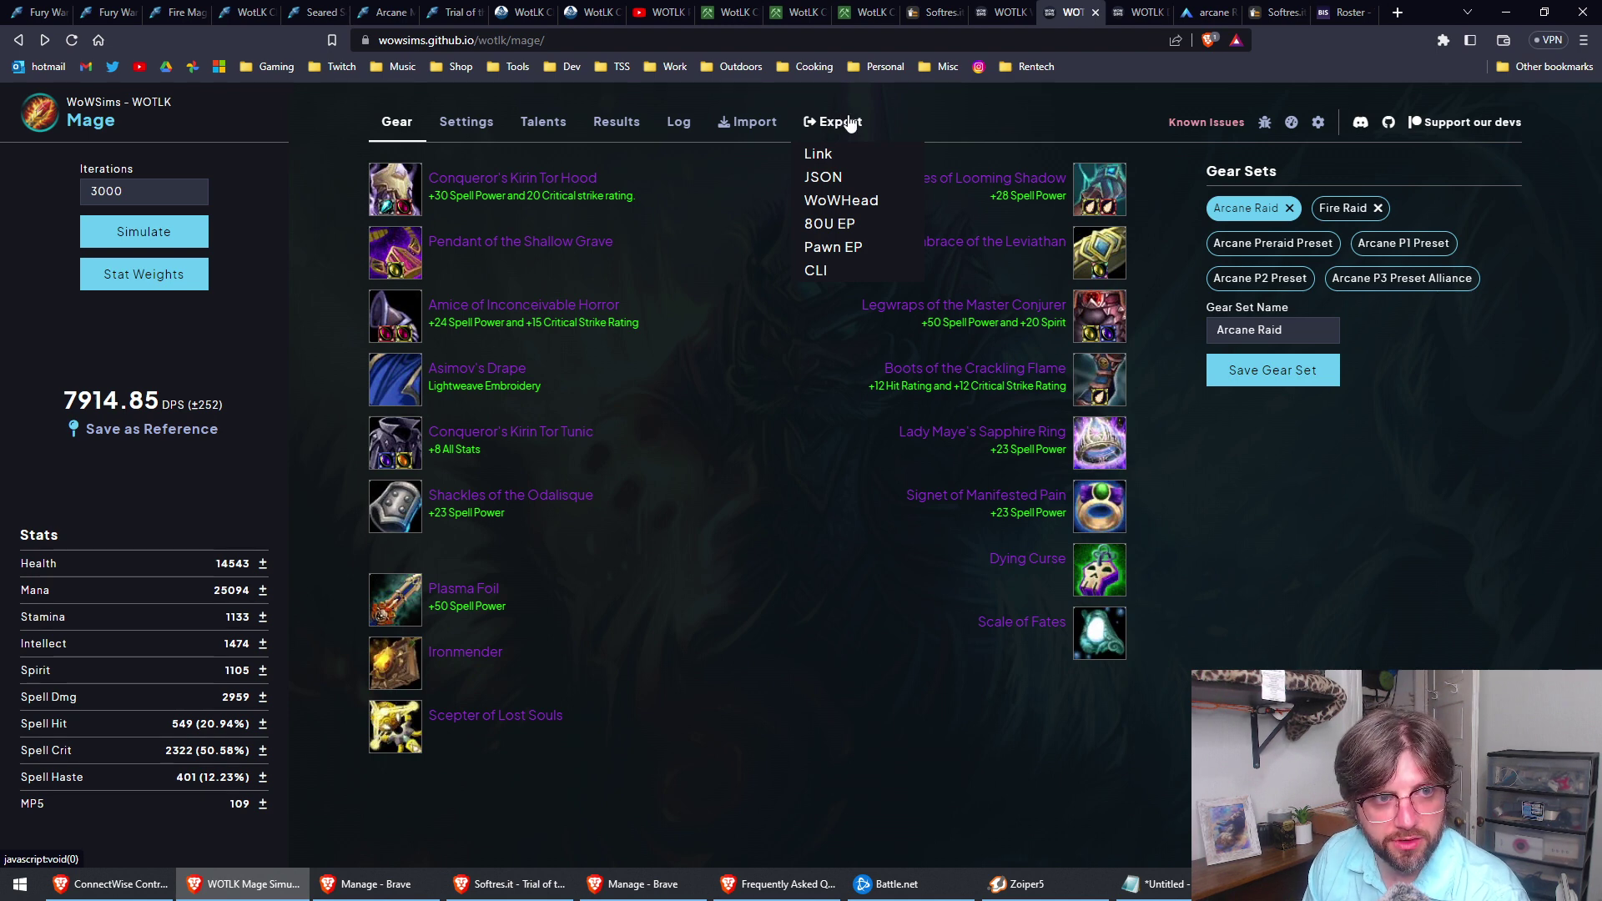
click(847, 248)
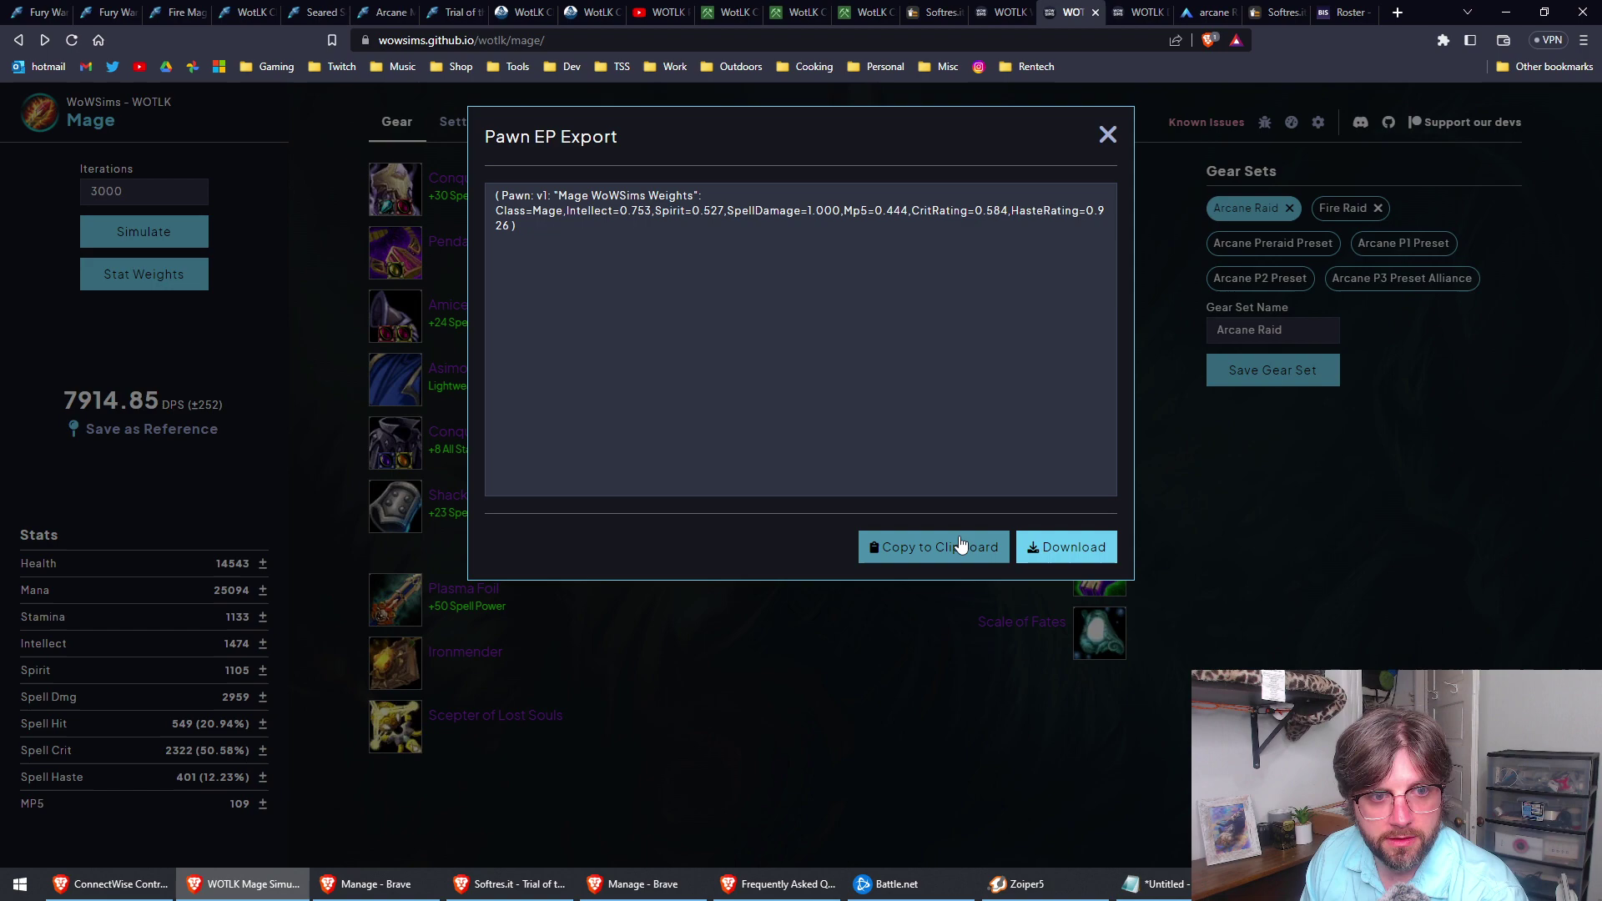
click(959, 544)
click(1107, 134)
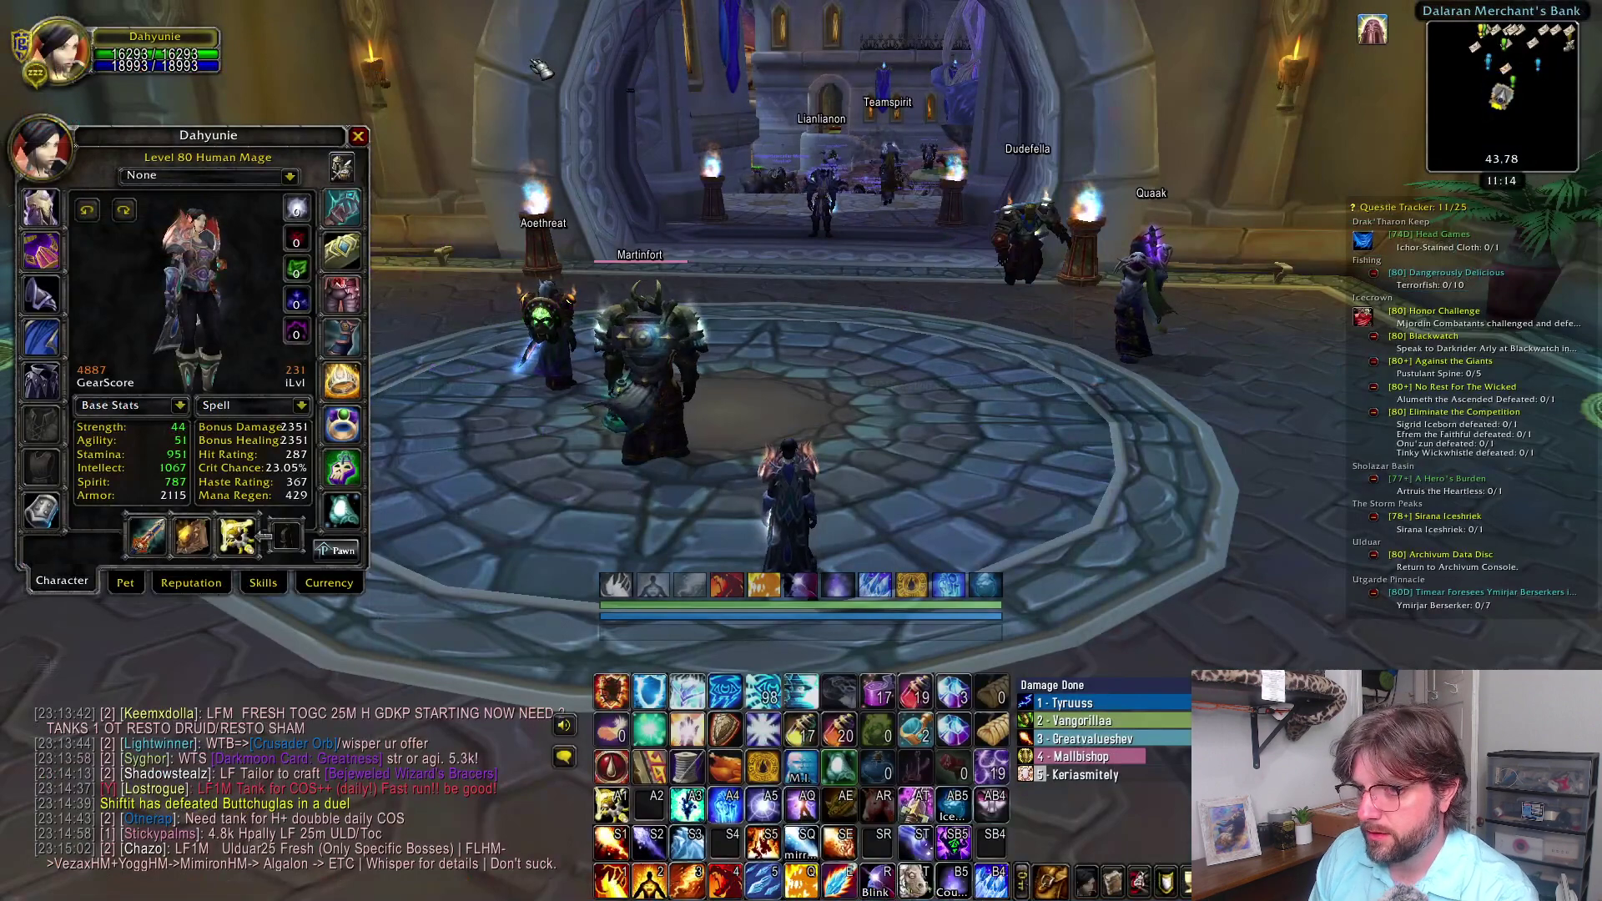
- Paste the WoWSims tag into Pawn's Import to create Mage WoWSims Weights (Intellect 0.753, Haste 0.926)
click(337, 550)
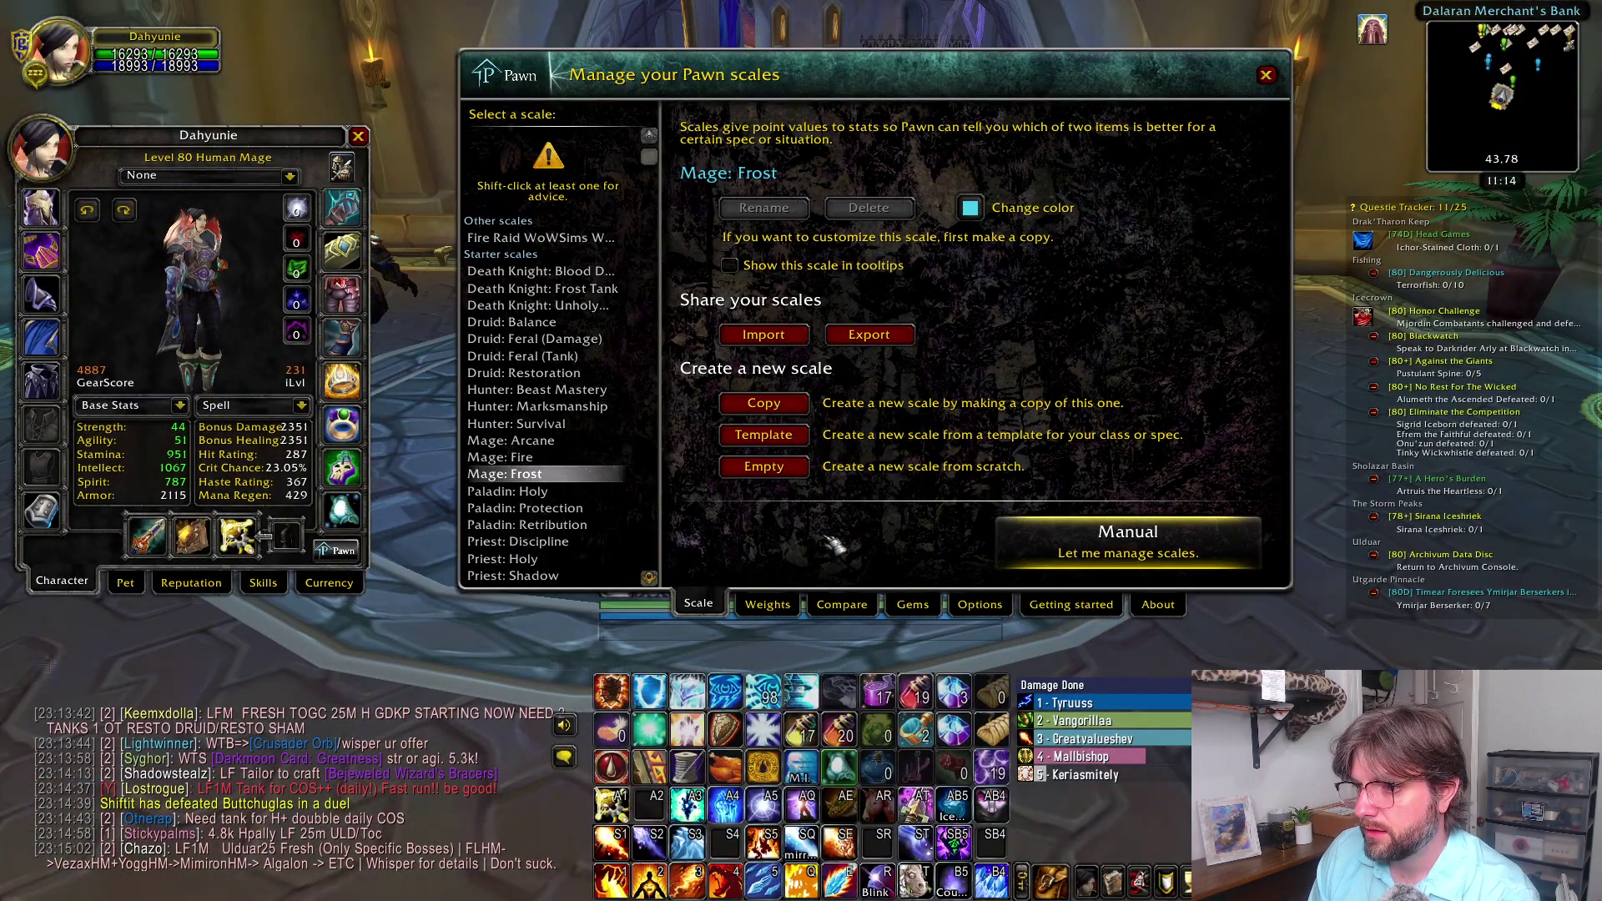
click(764, 334)
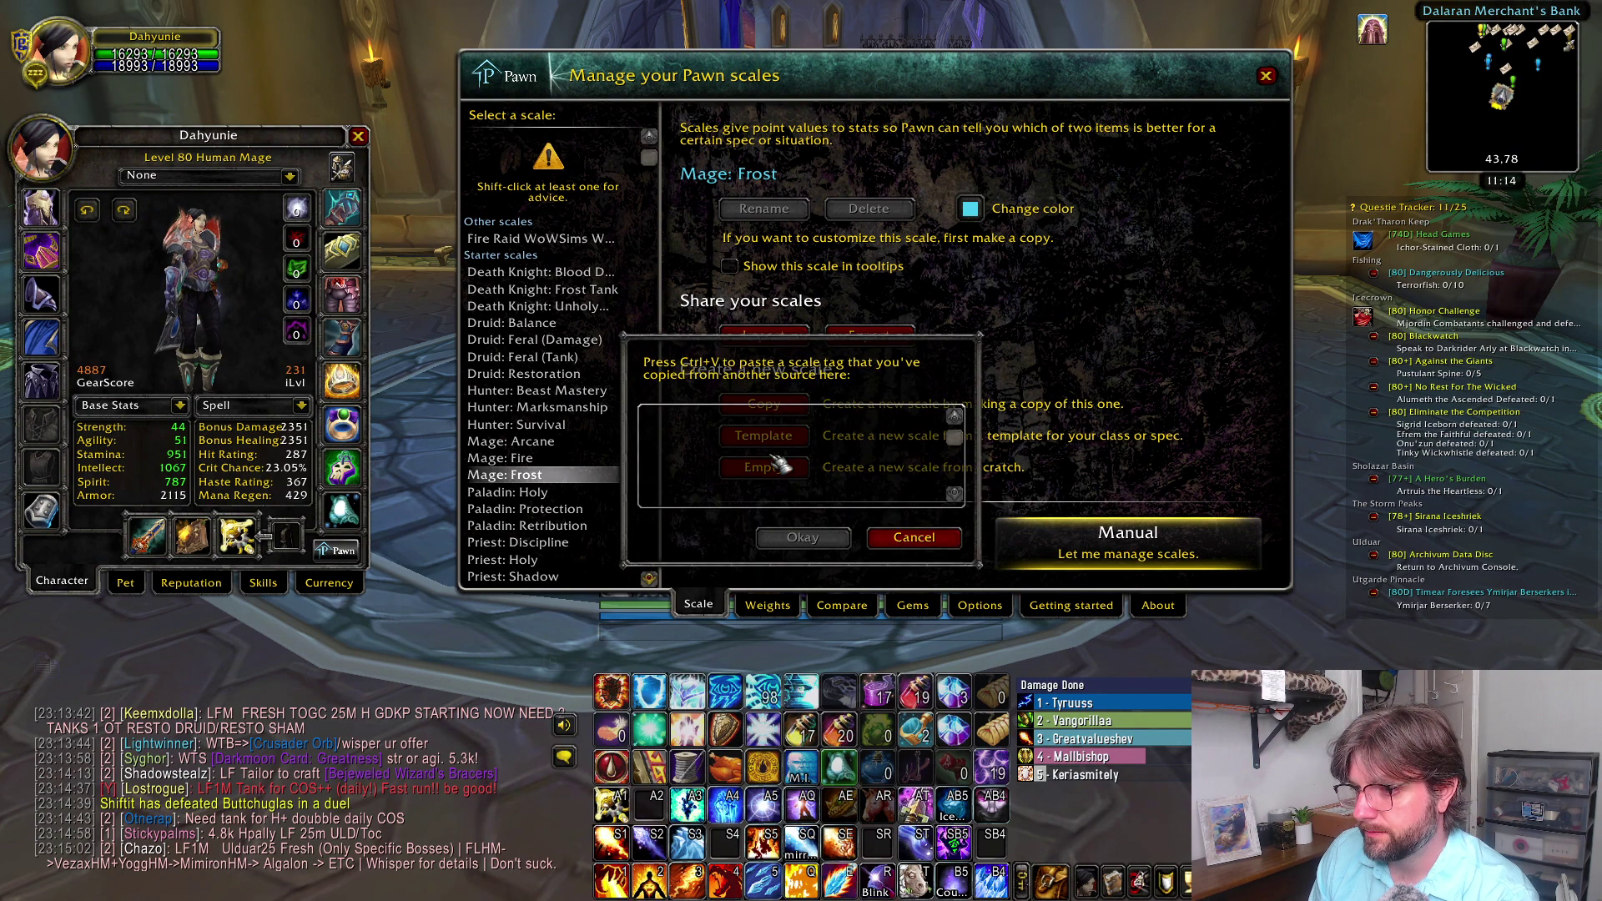
key(ctrl+v)
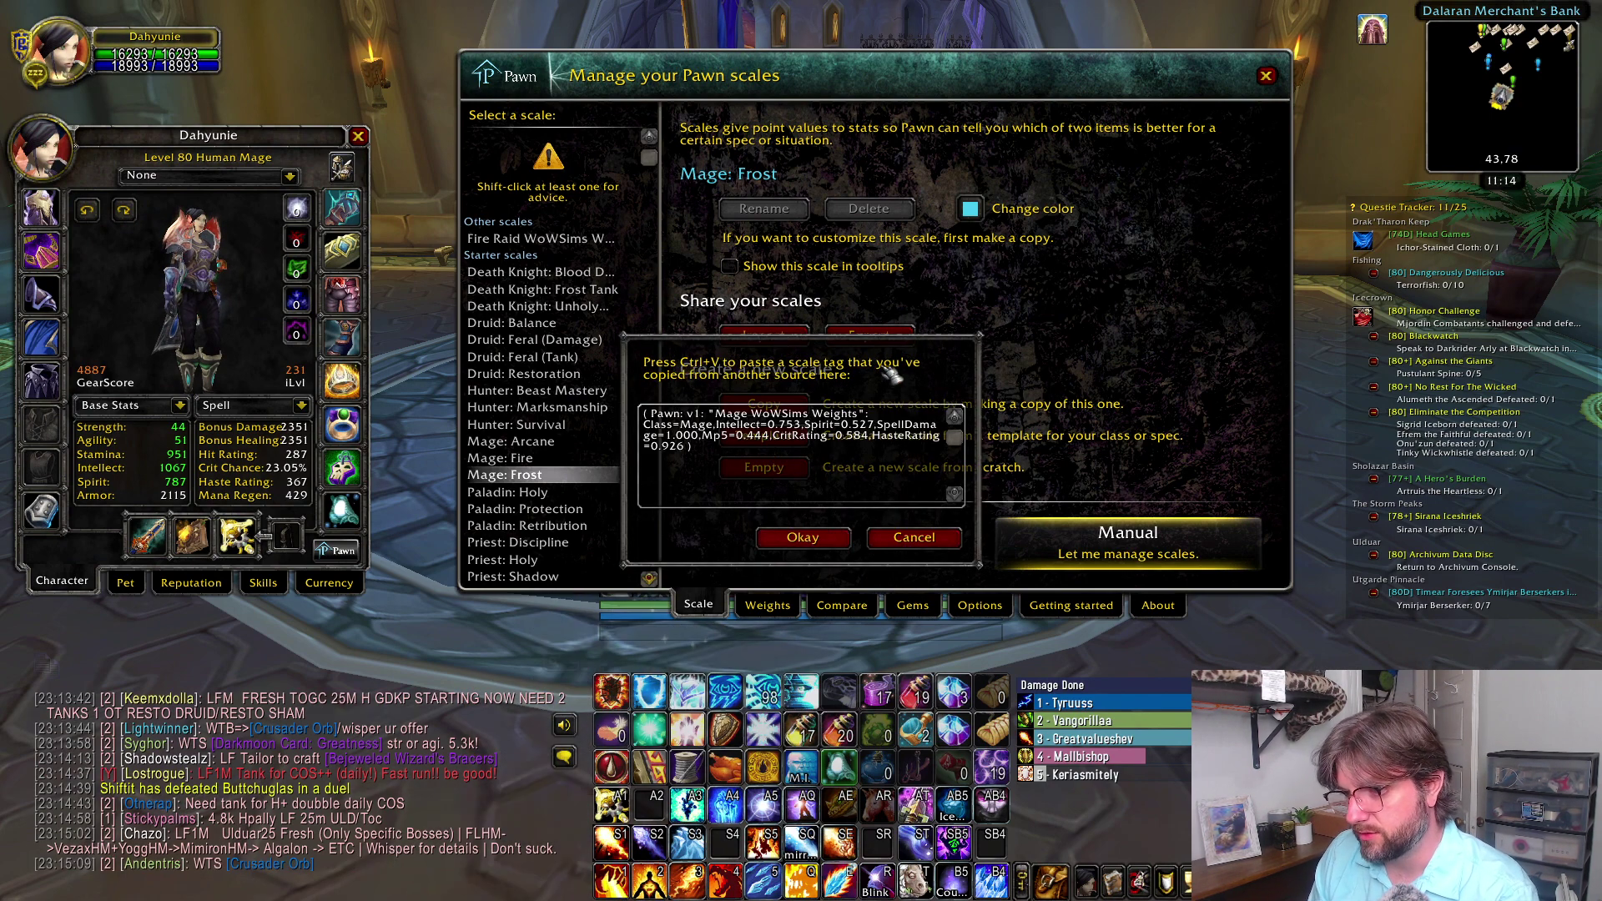
click(827, 542)
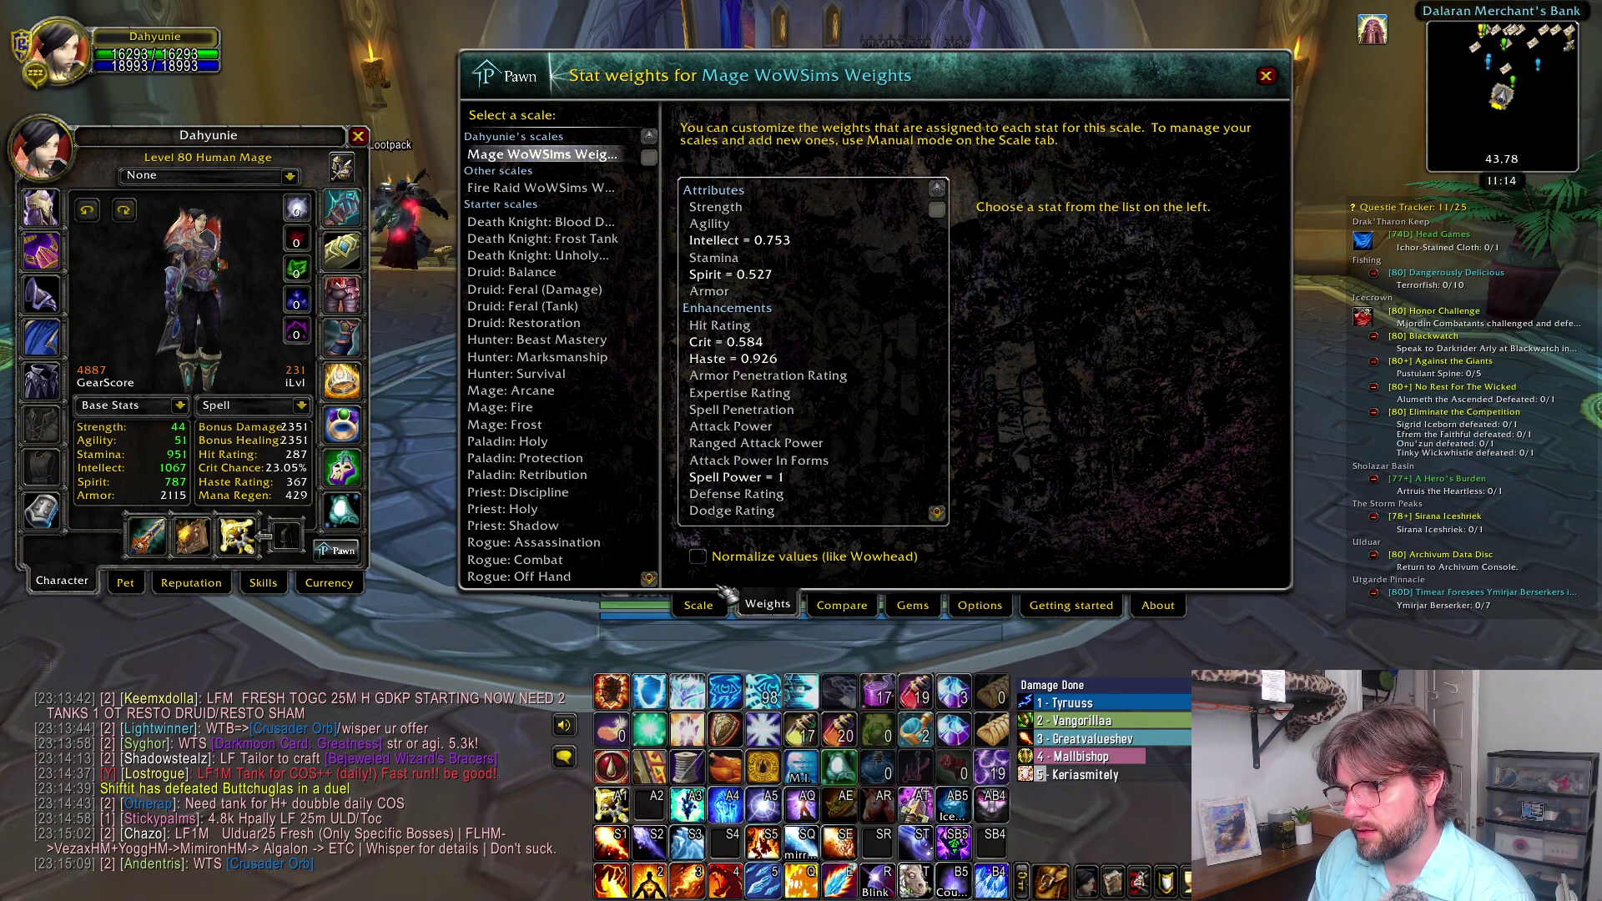
- On Pawn's Scale page, glance at Fire Raid WoWSims Weights, then select Mage WoWSims Weights
click(707, 602)
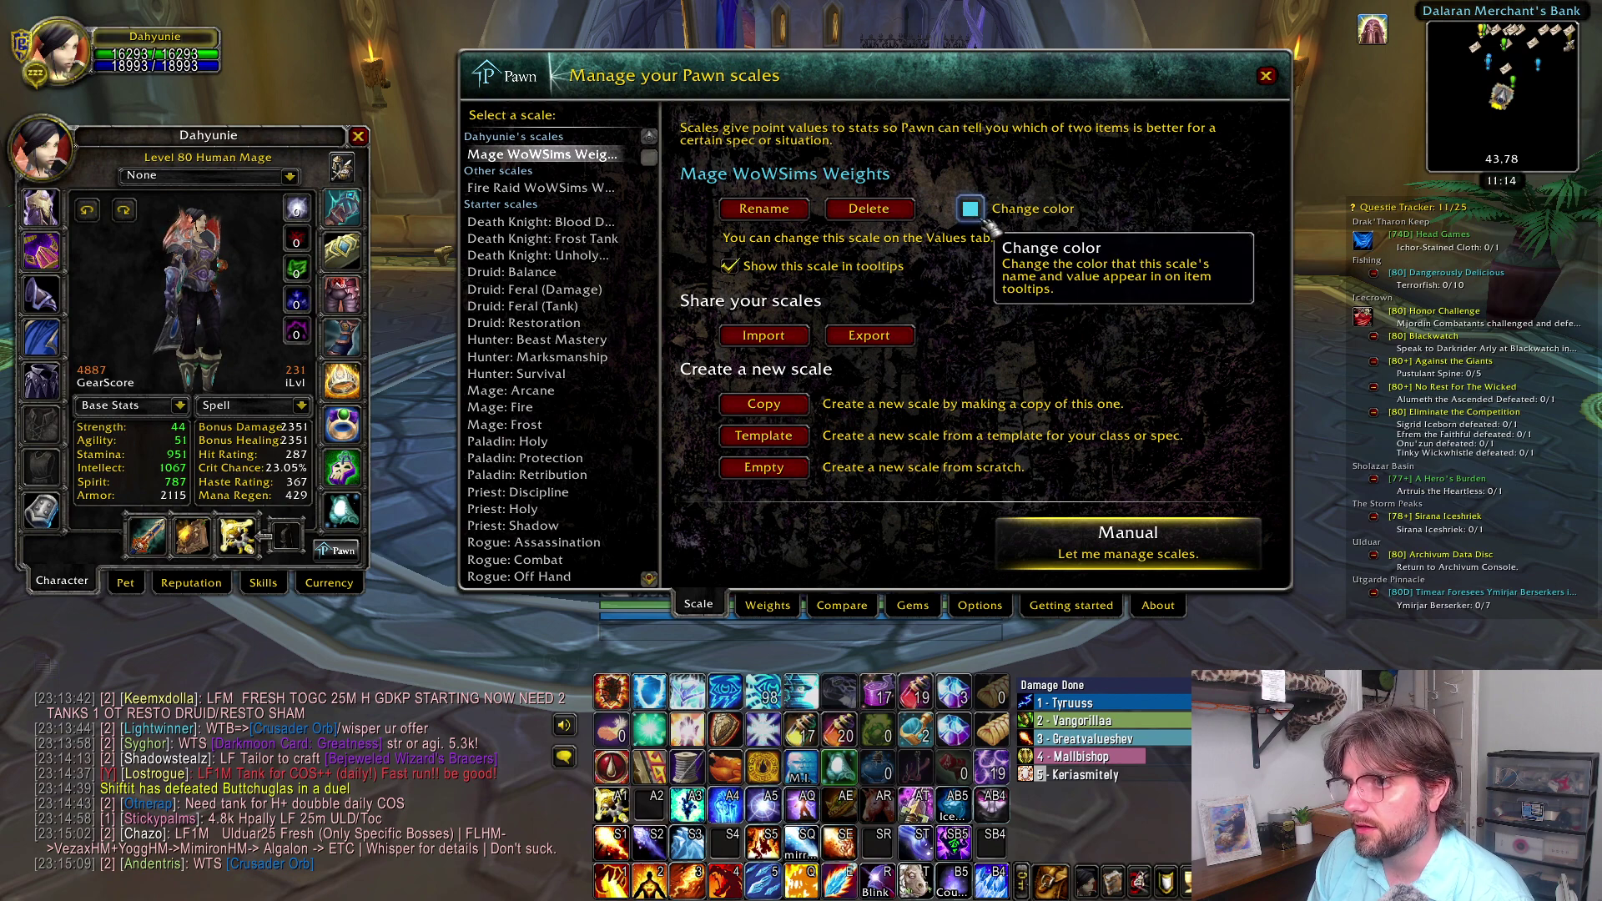
click(542, 188)
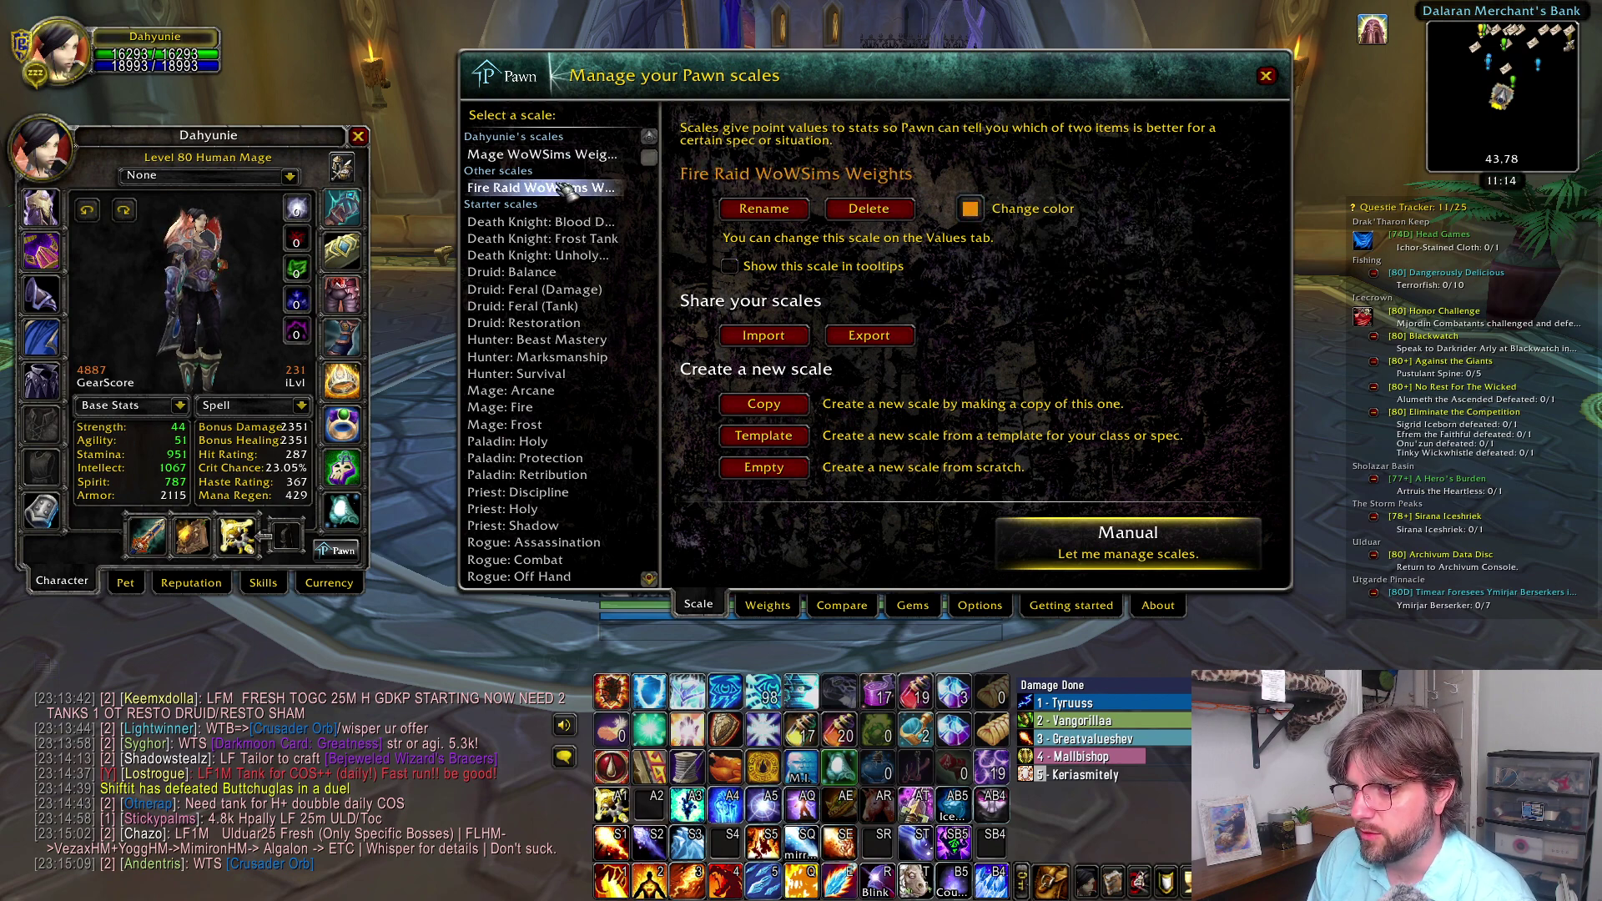
click(538, 155)
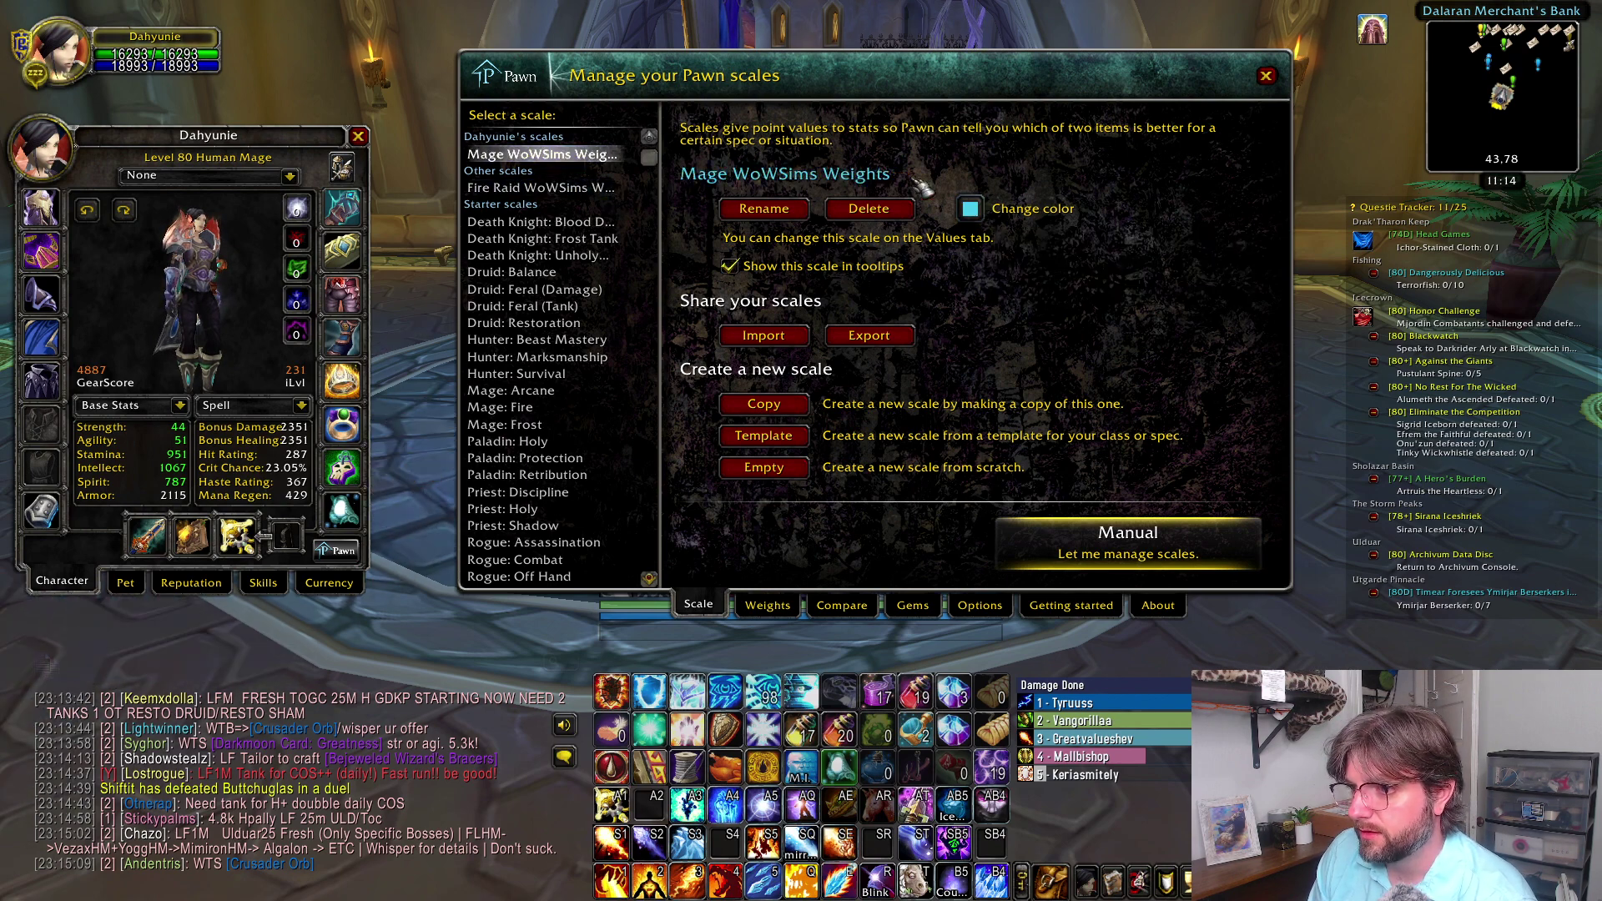
- Replace 'Mage' with 'Arcane Raid' in the scale name, giving 'Arcane Raid WoWSims Weights'
click(764, 209)
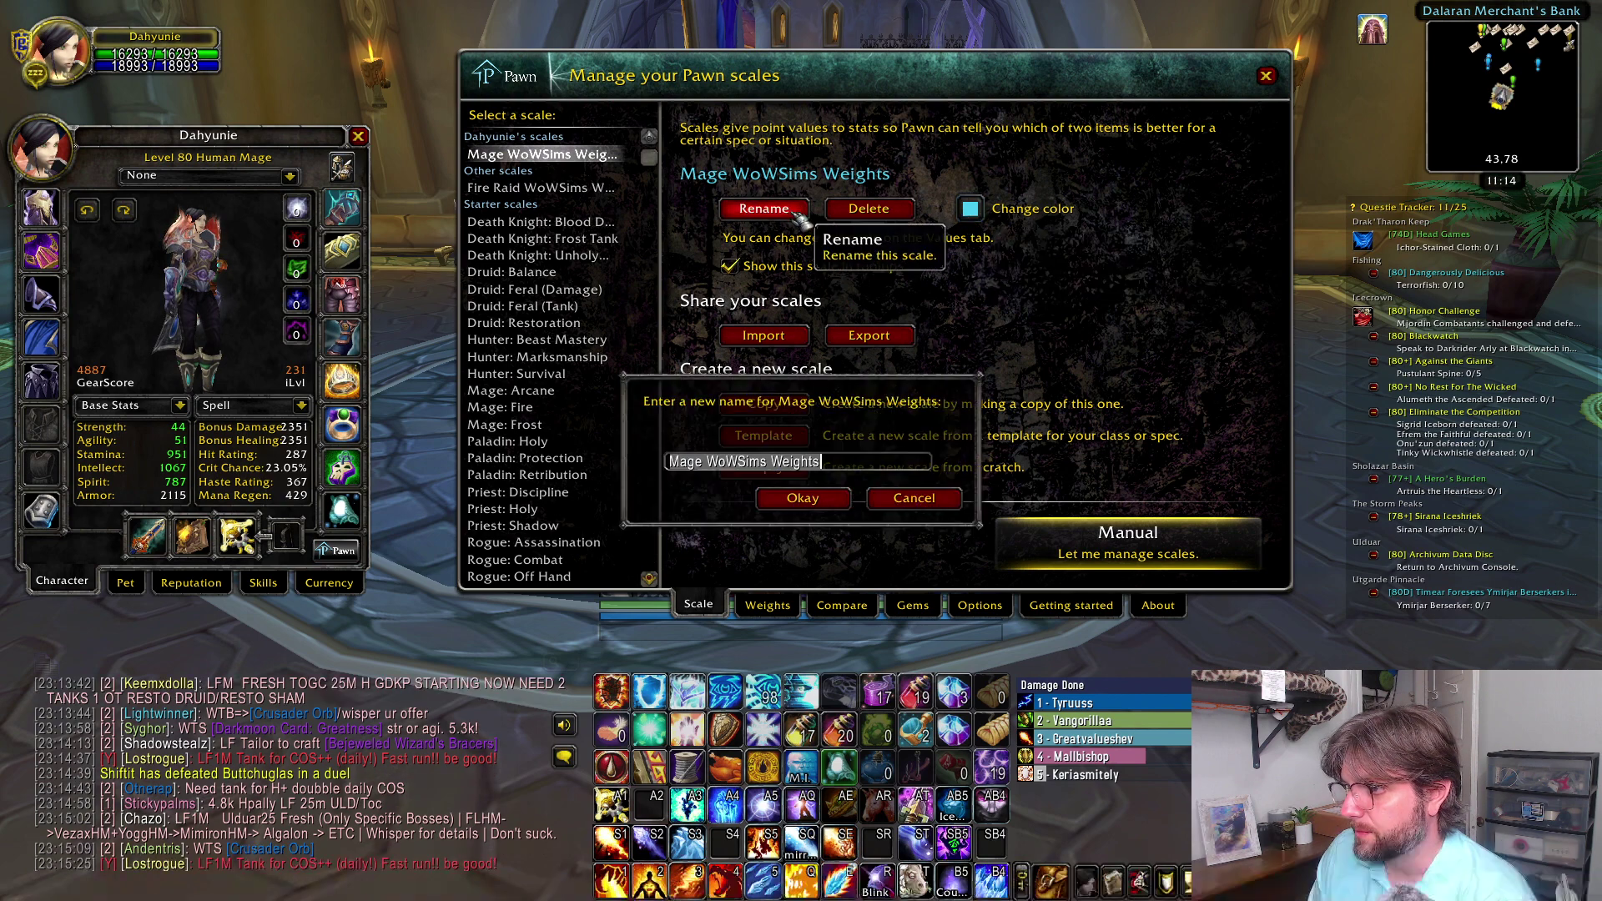
click(714, 467)
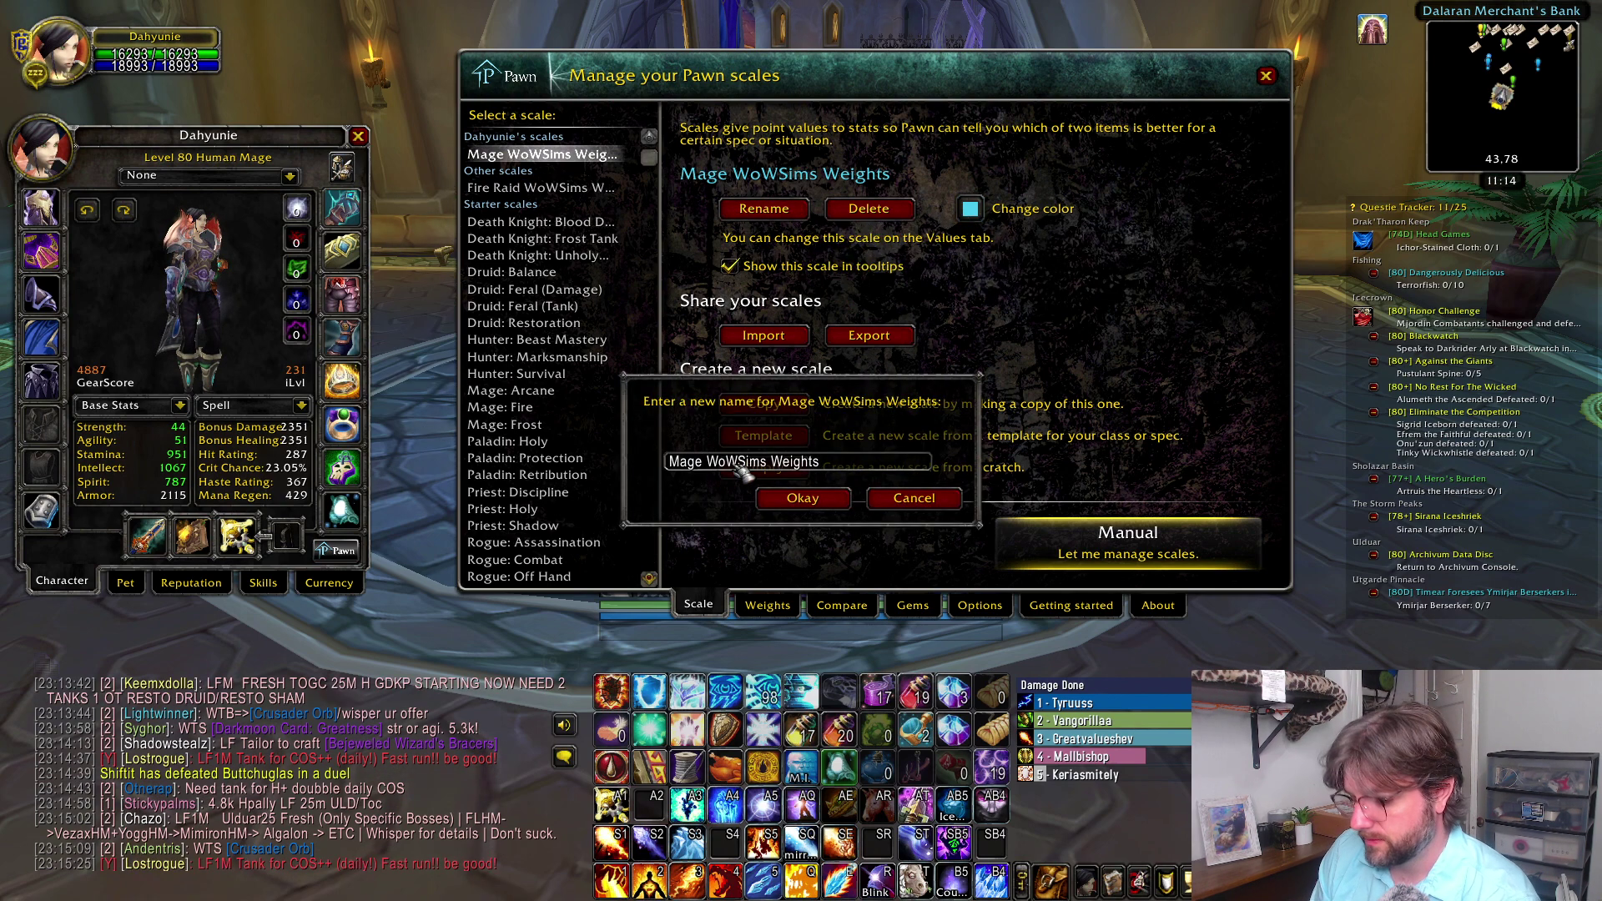
key(BackSpace)
key(BackSpace)
key(BackSpace)
key(BackSpace)
key(BackSpace)
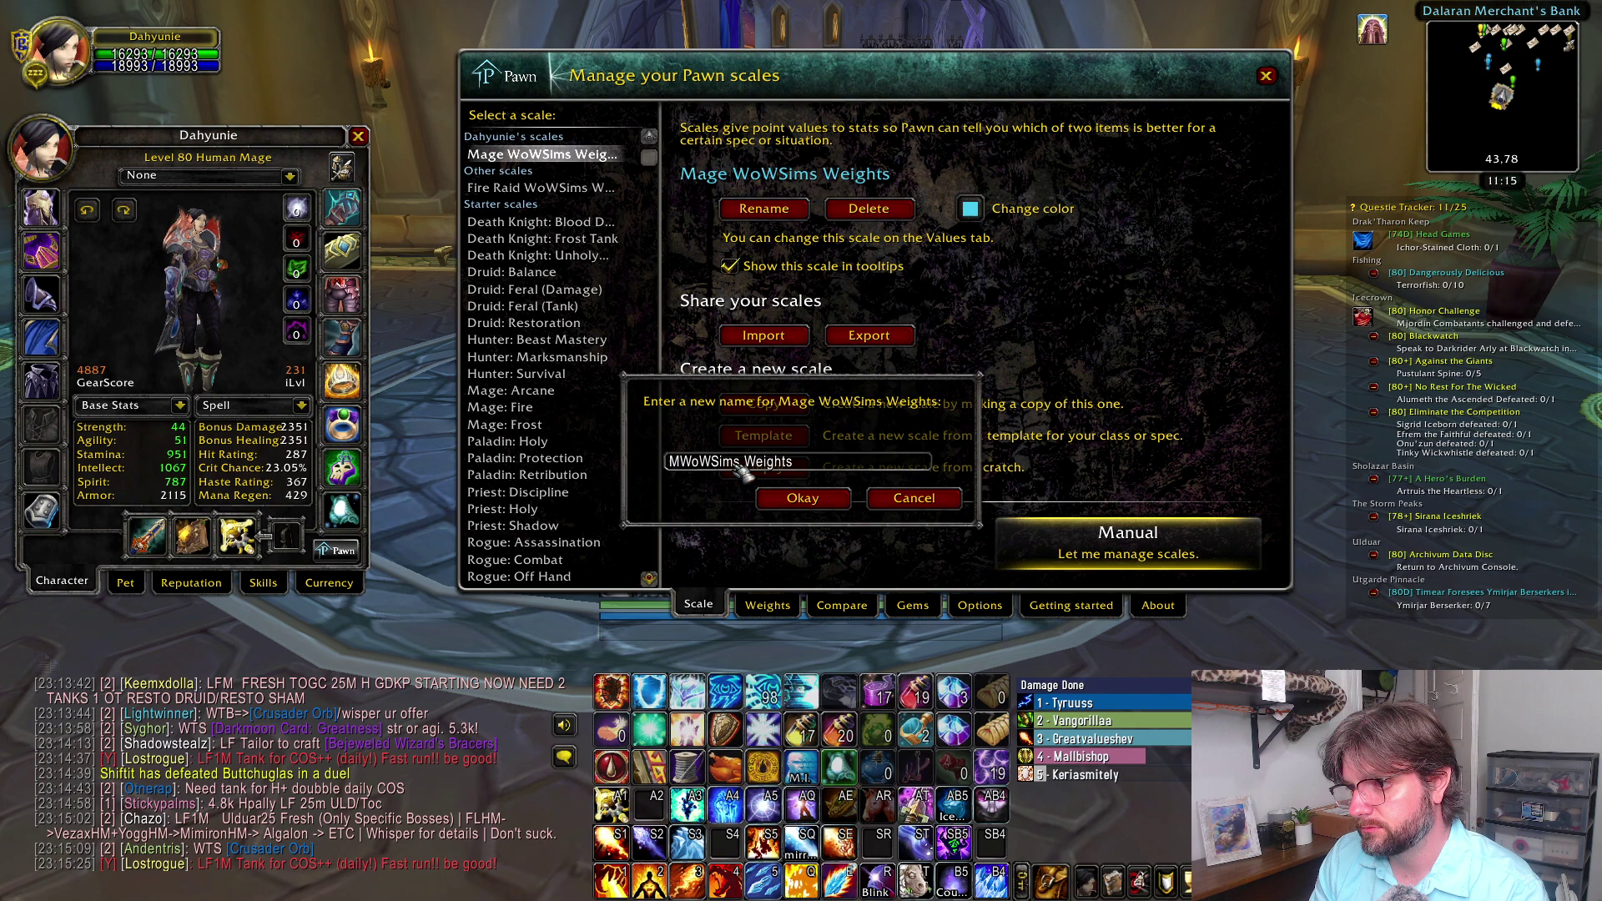
text(Arcane Raid)
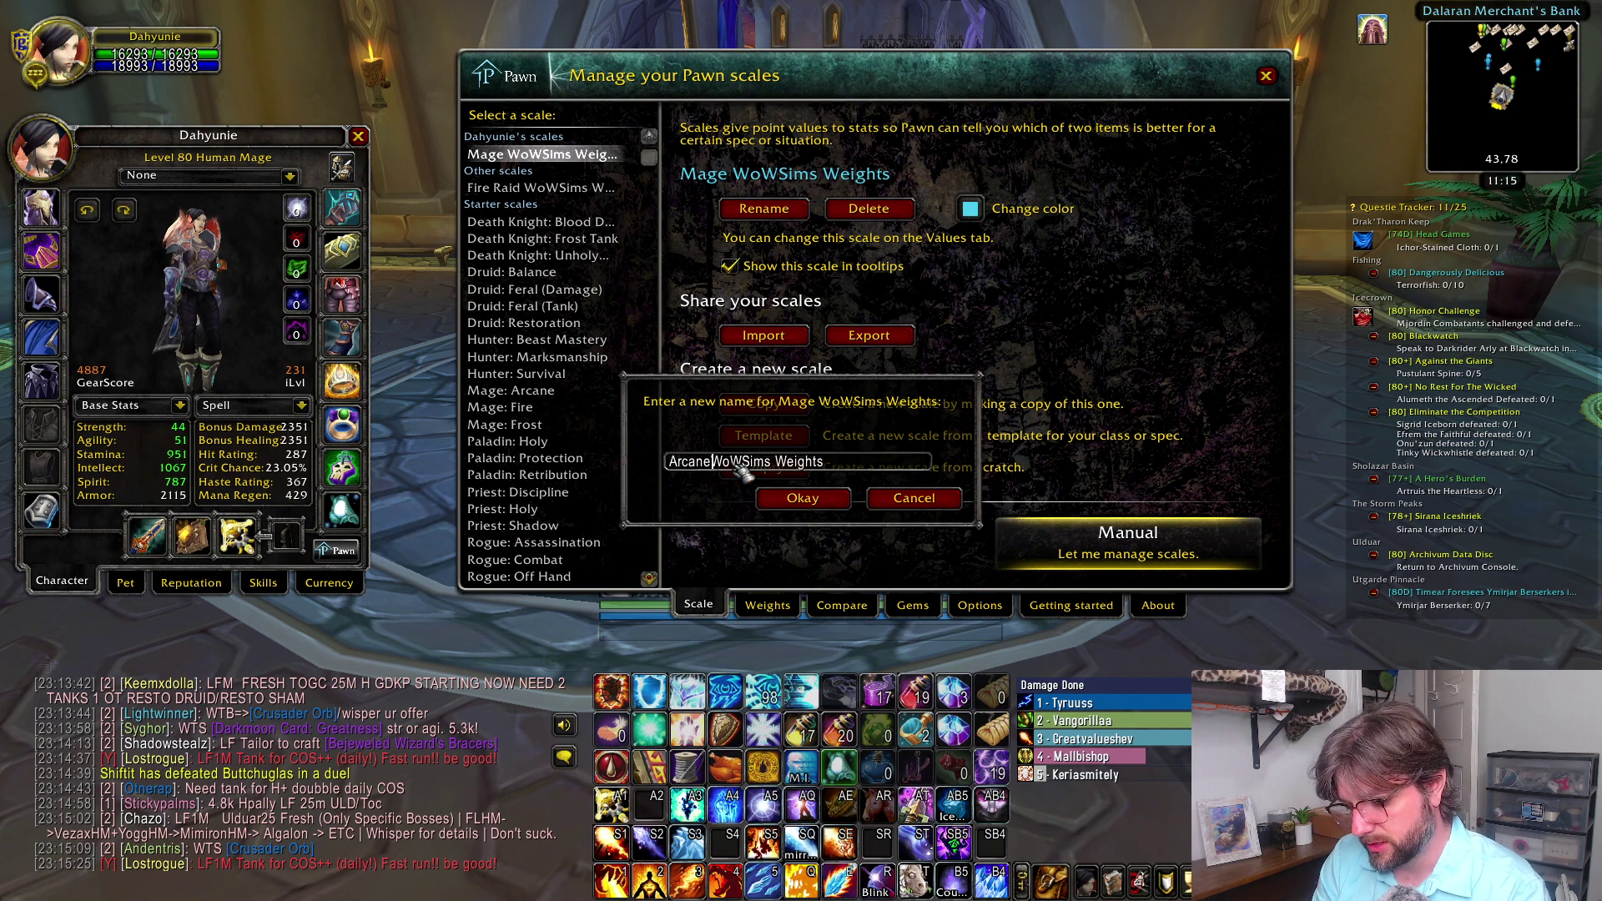
click(803, 498)
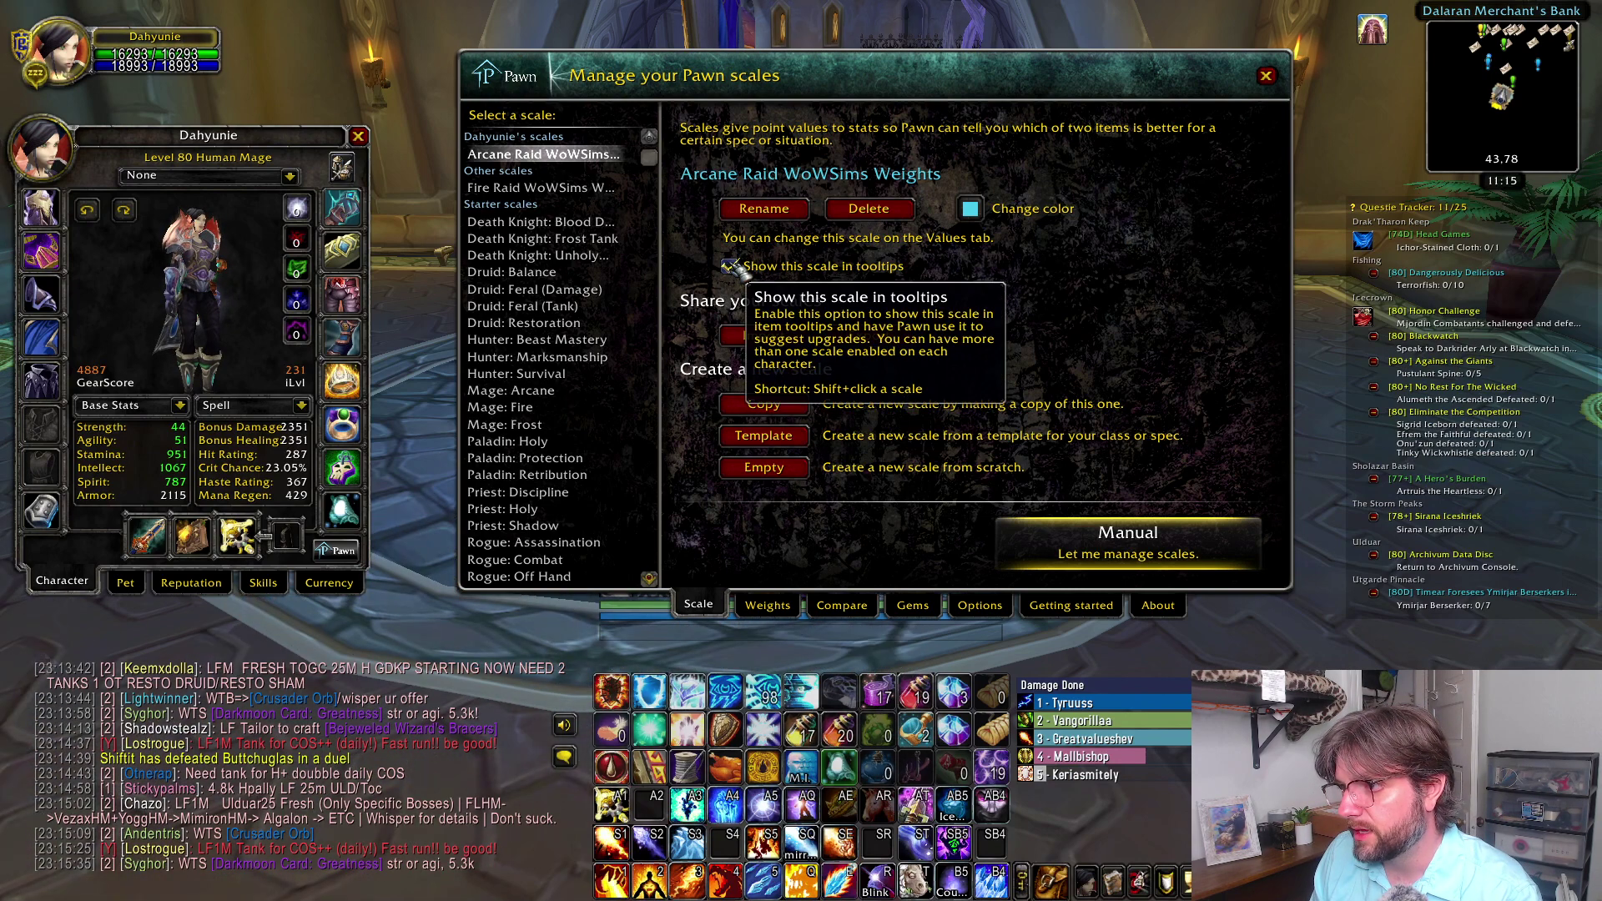
- Enable 'Show this scale in tooltips' for Fire Raid WoWSims Weights, reselect Arcane Raid, and close Pawn
click(584, 187)
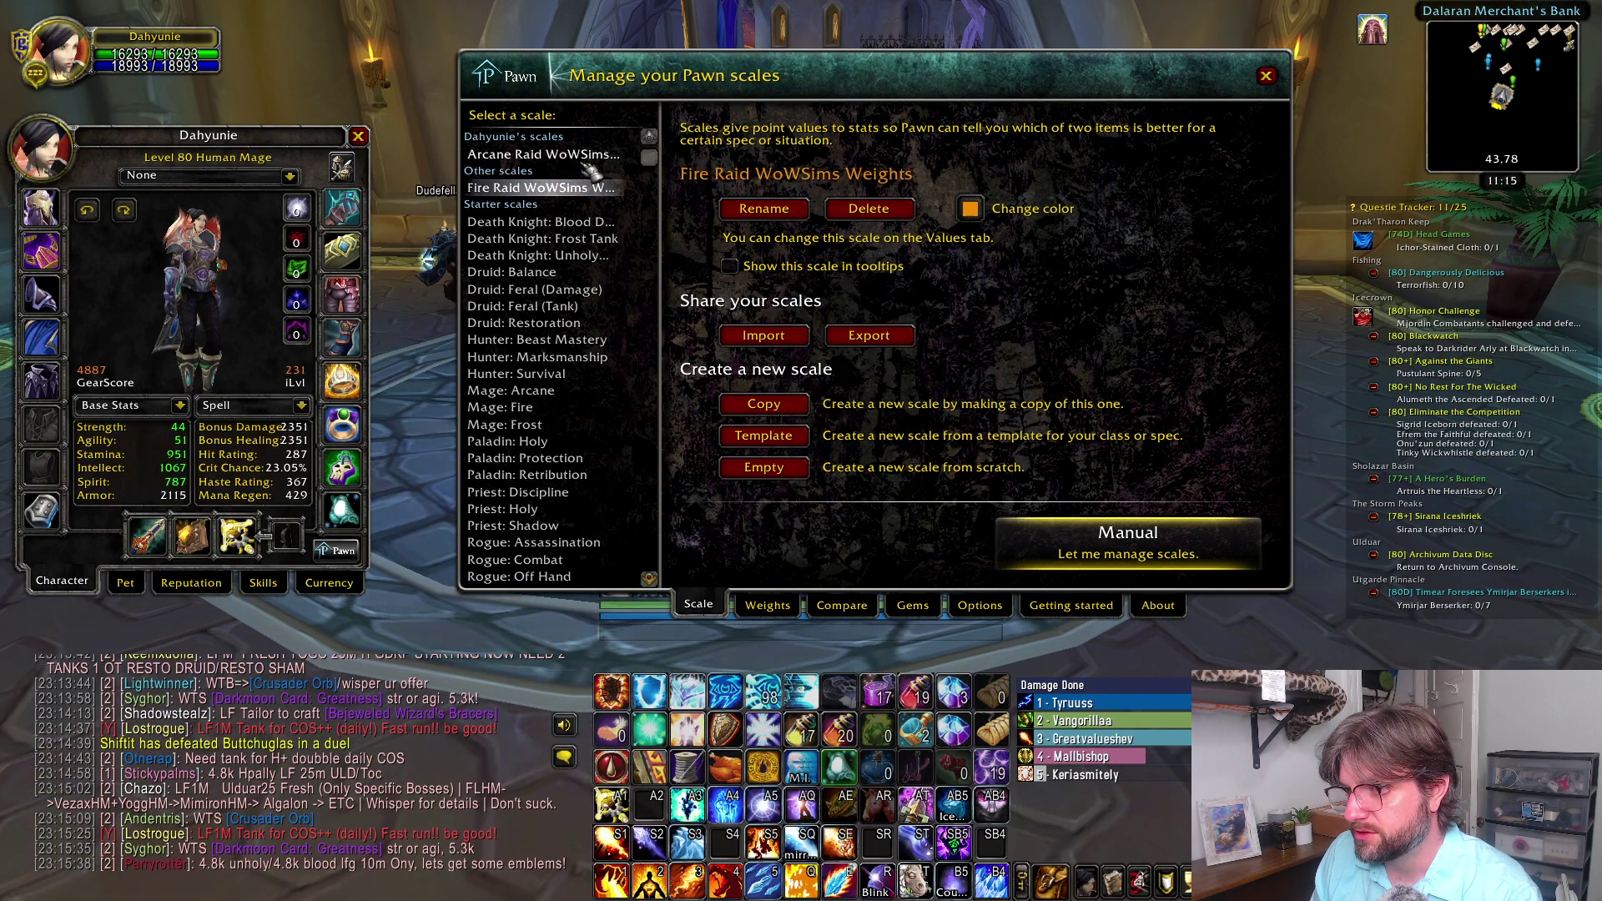
click(730, 267)
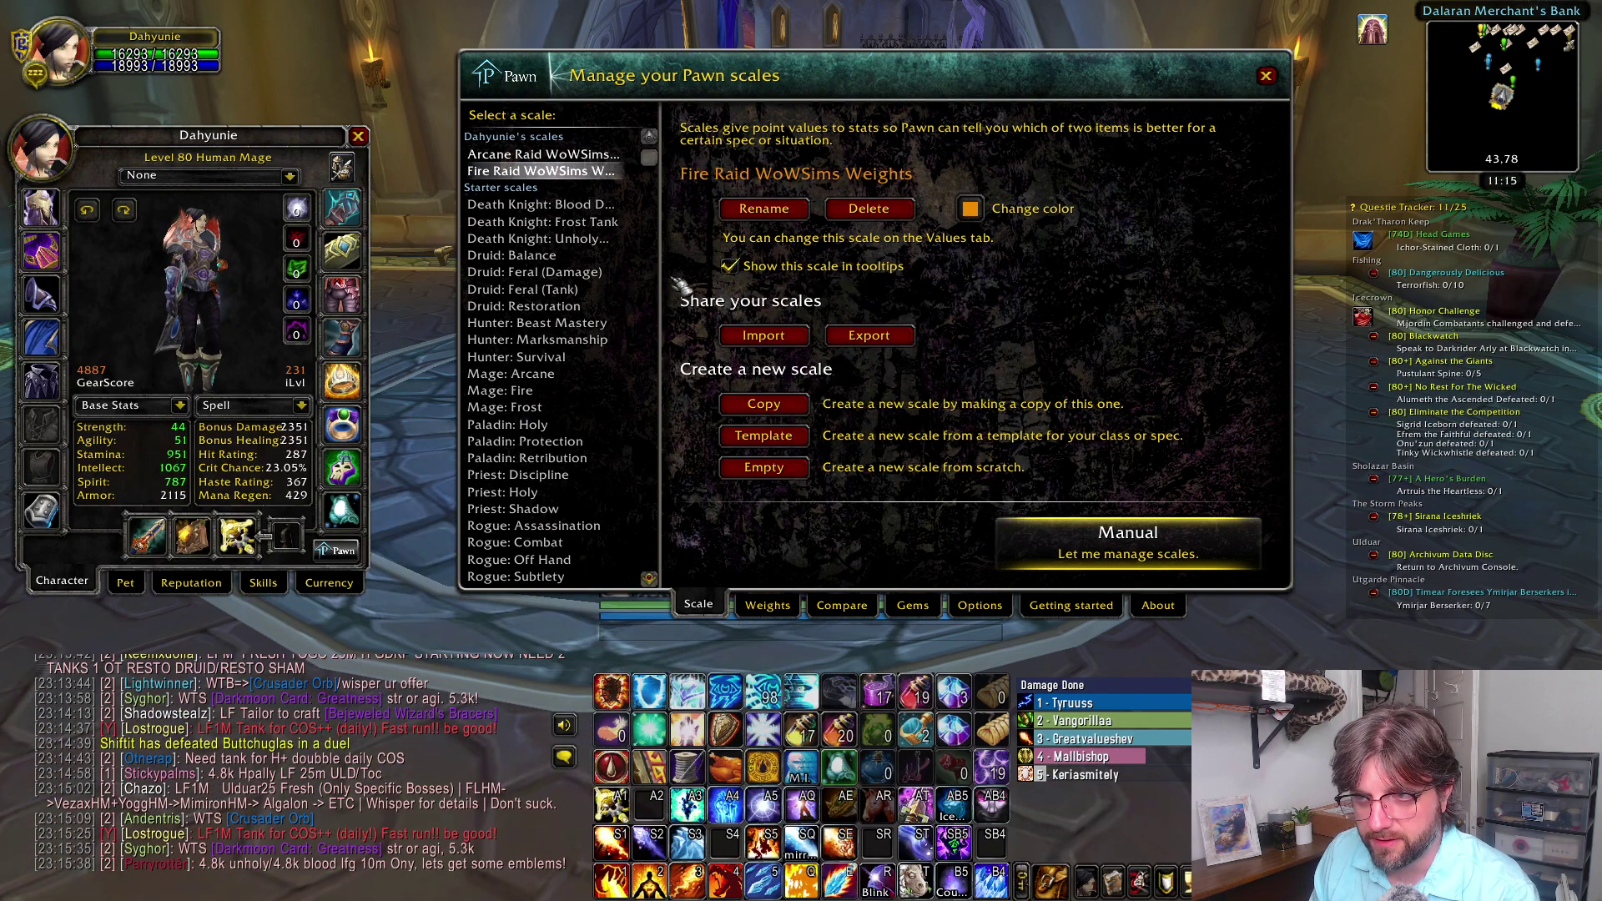
click(578, 155)
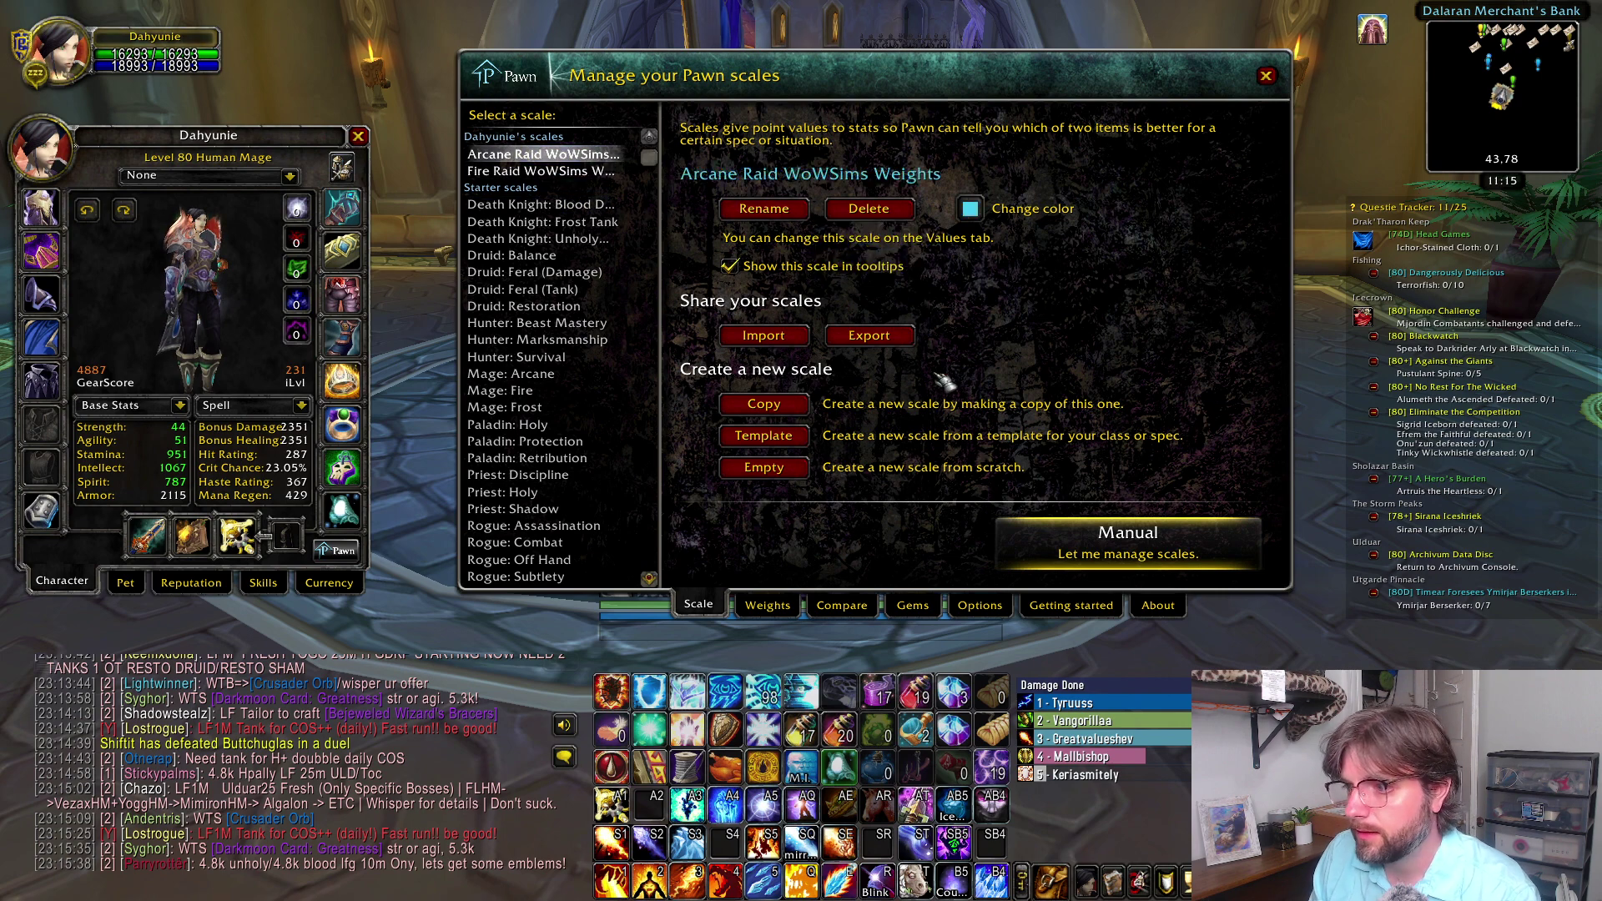
click(1265, 78)
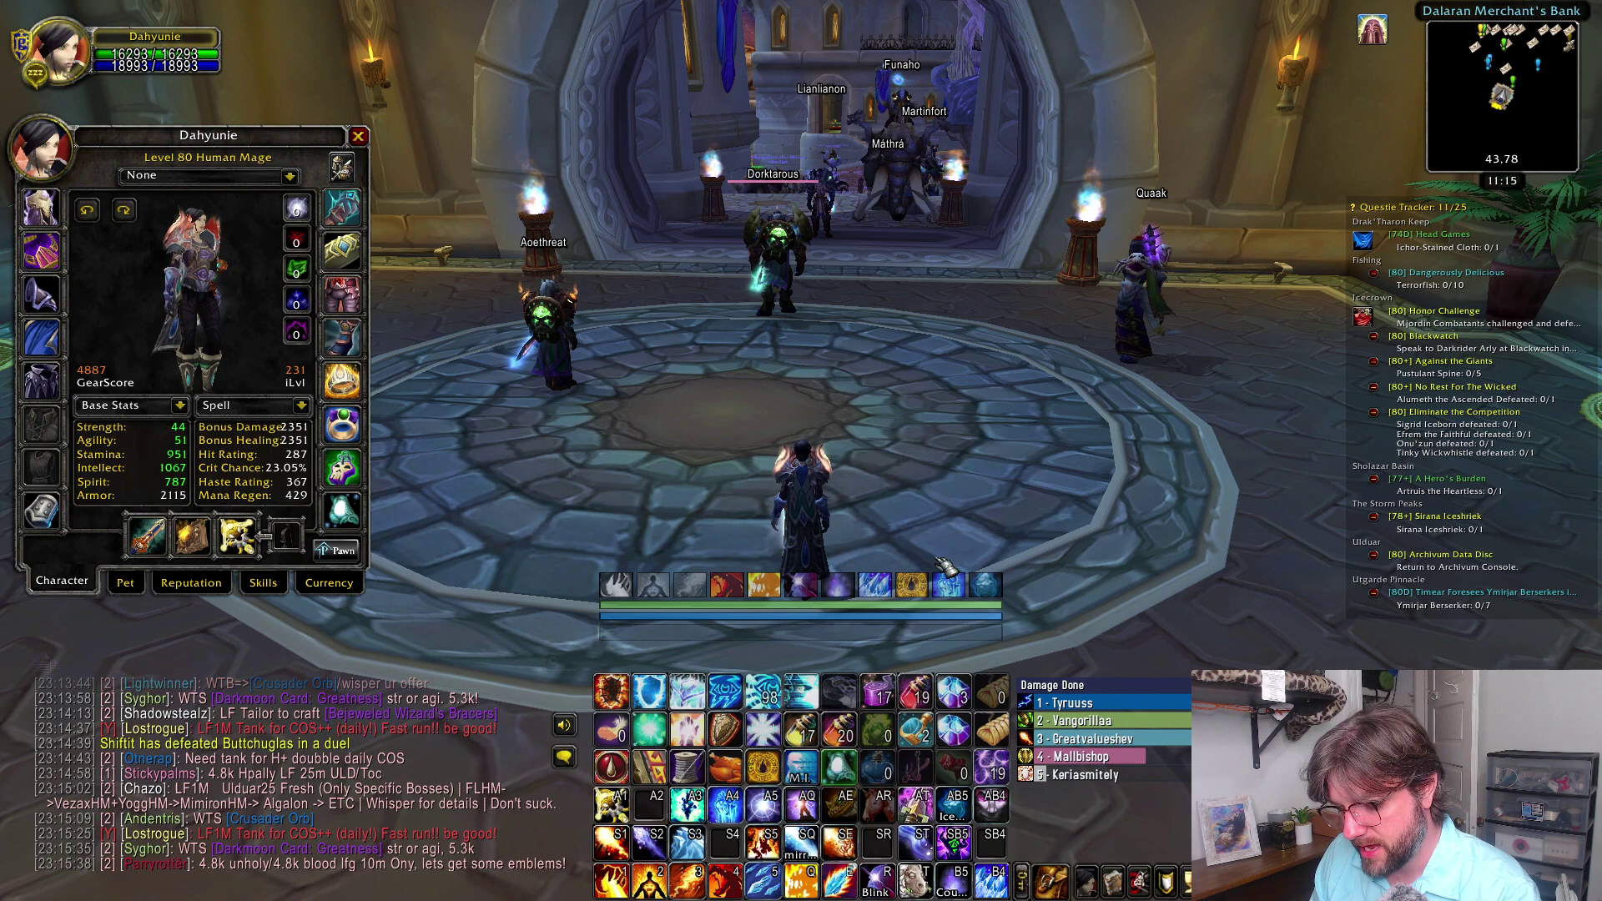
- Open the bags and compare the Valorous Kirin Tor Leggings tooltip with the equipped legs
click(1050, 880)
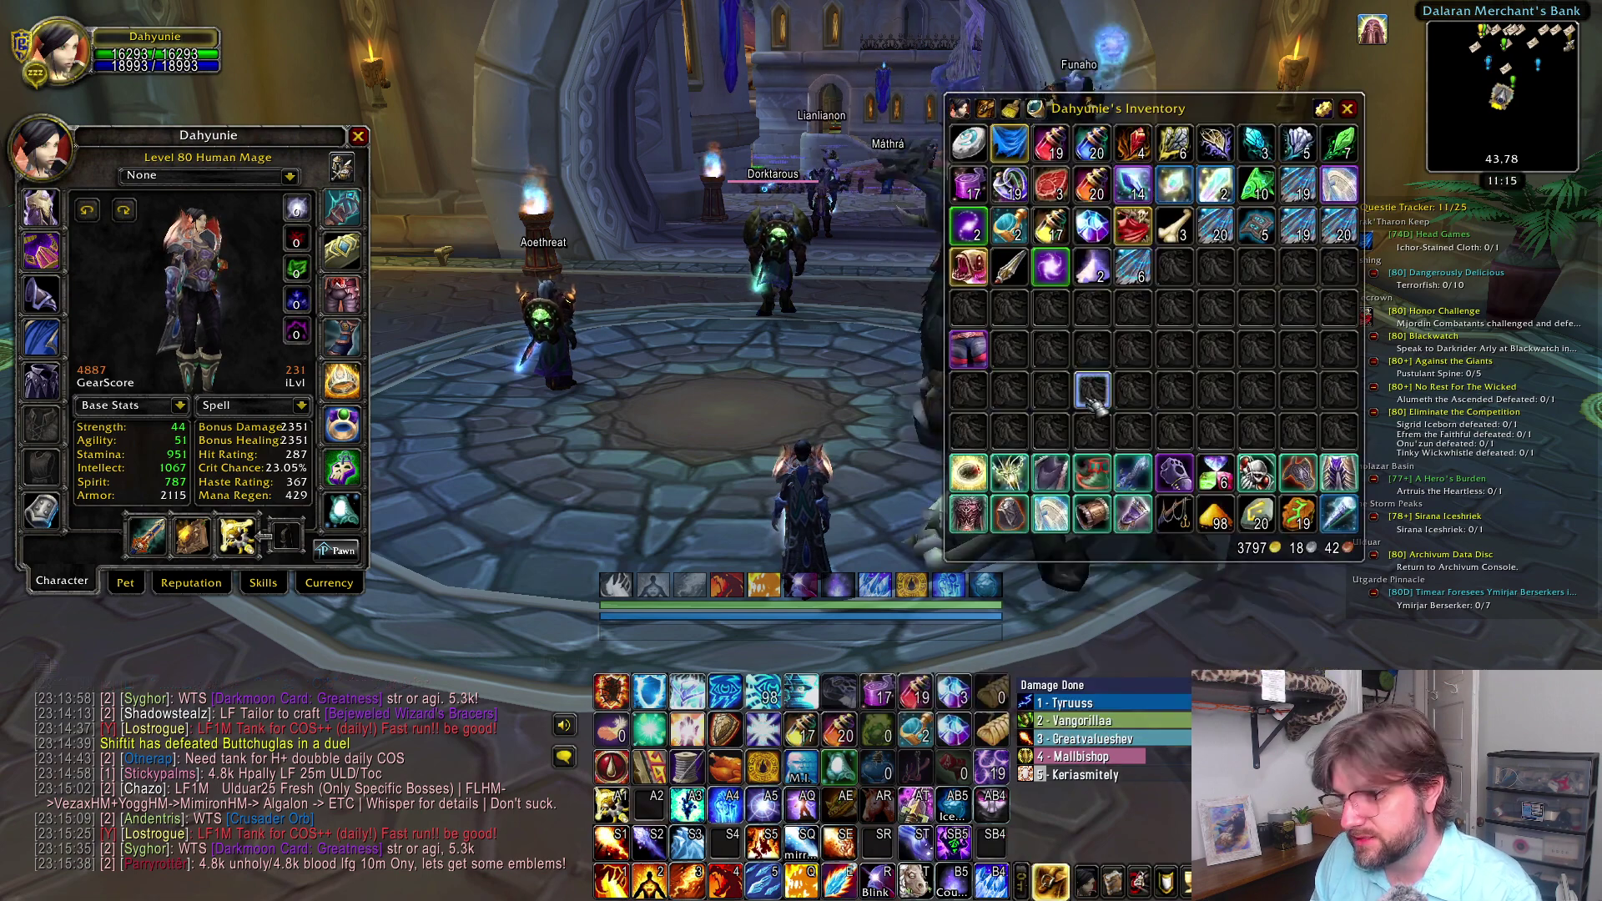
mouse_move(974, 352)
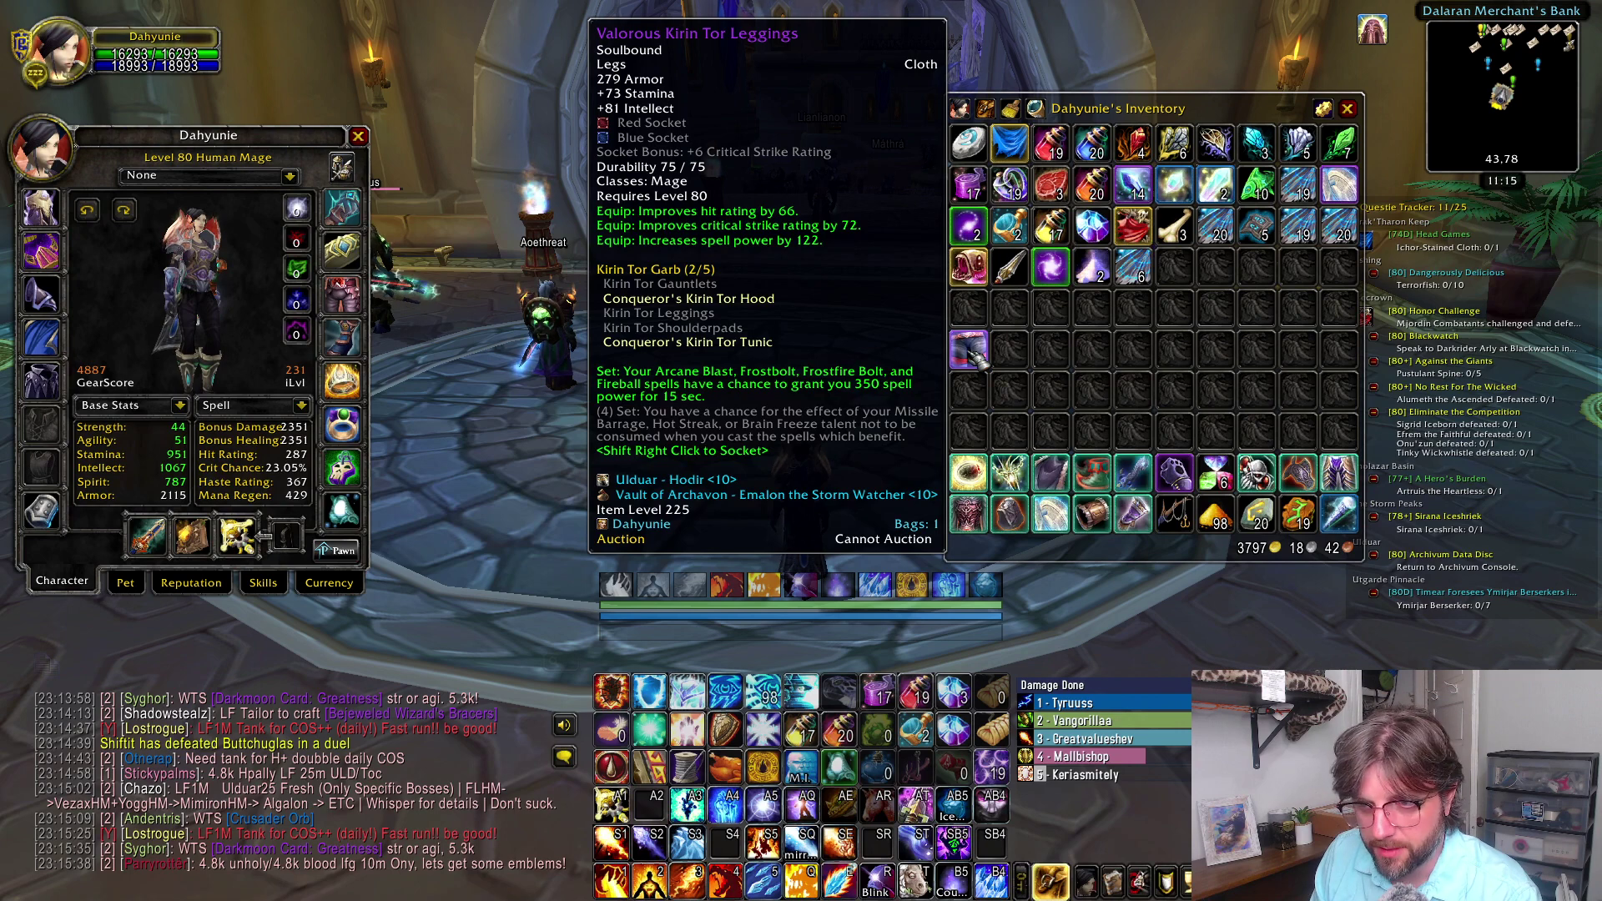
mouse_move(342, 293)
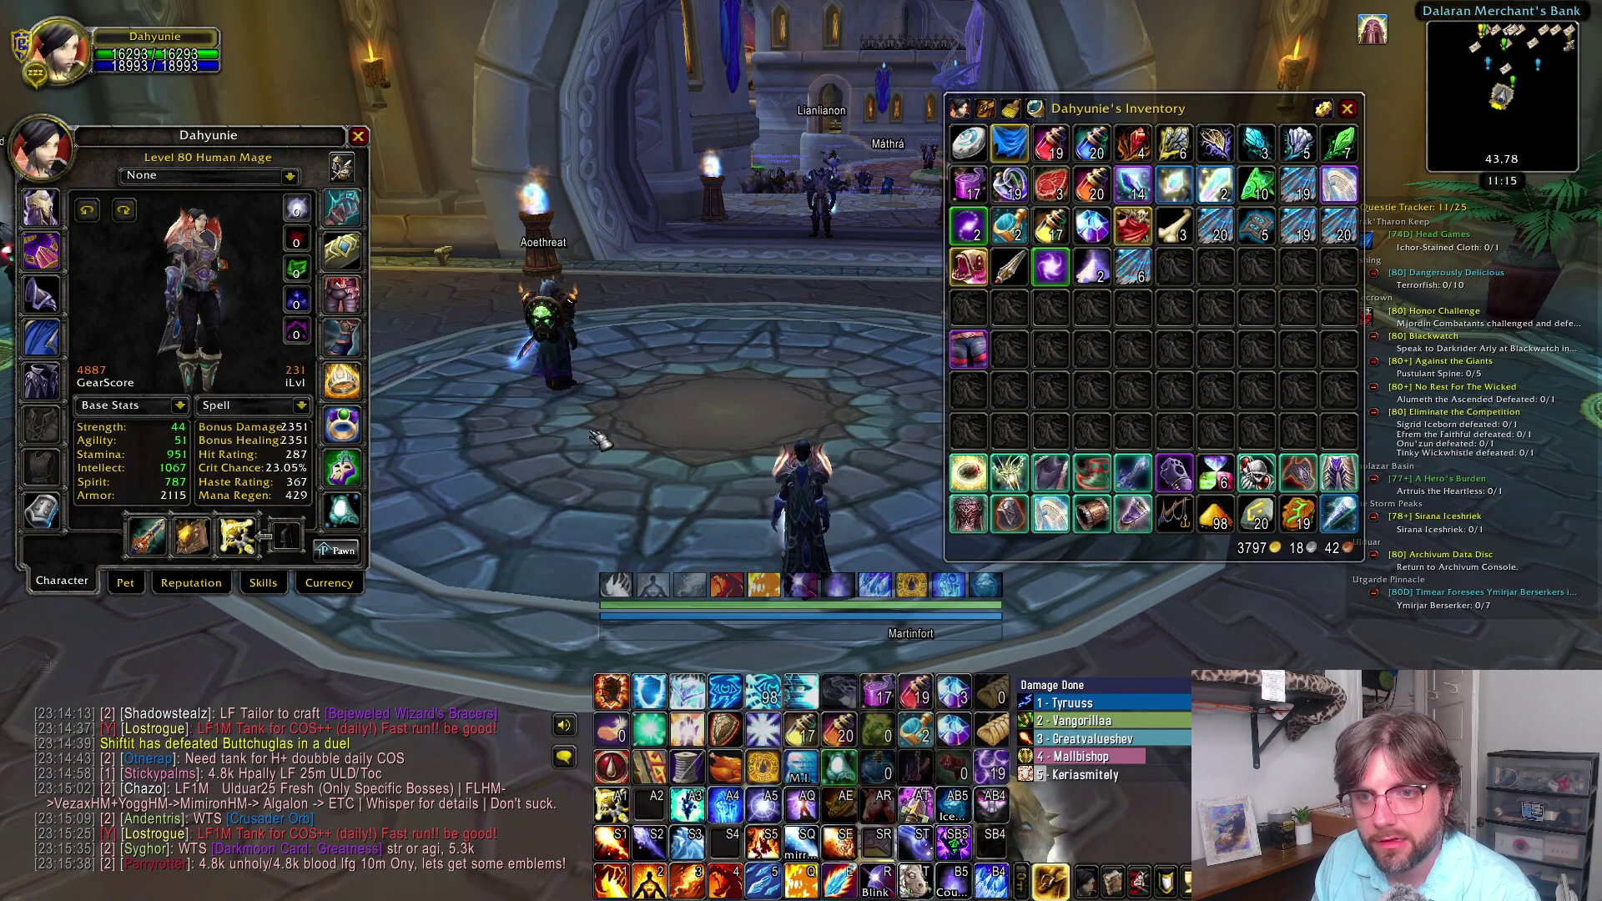
drag(584, 417, 621, 407)
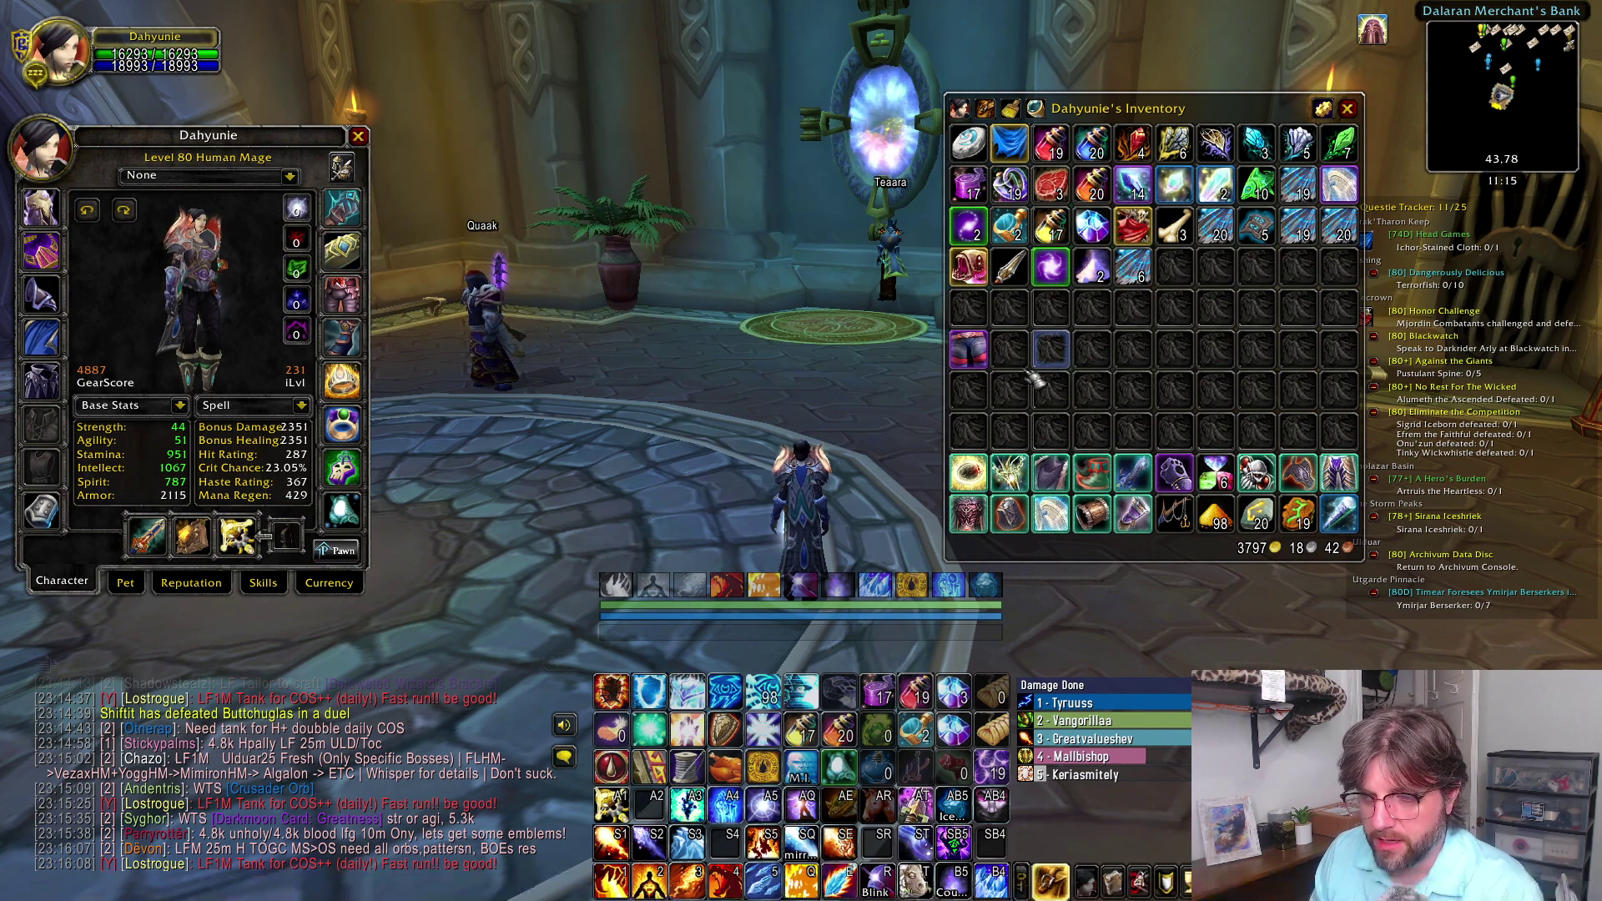
key(a)
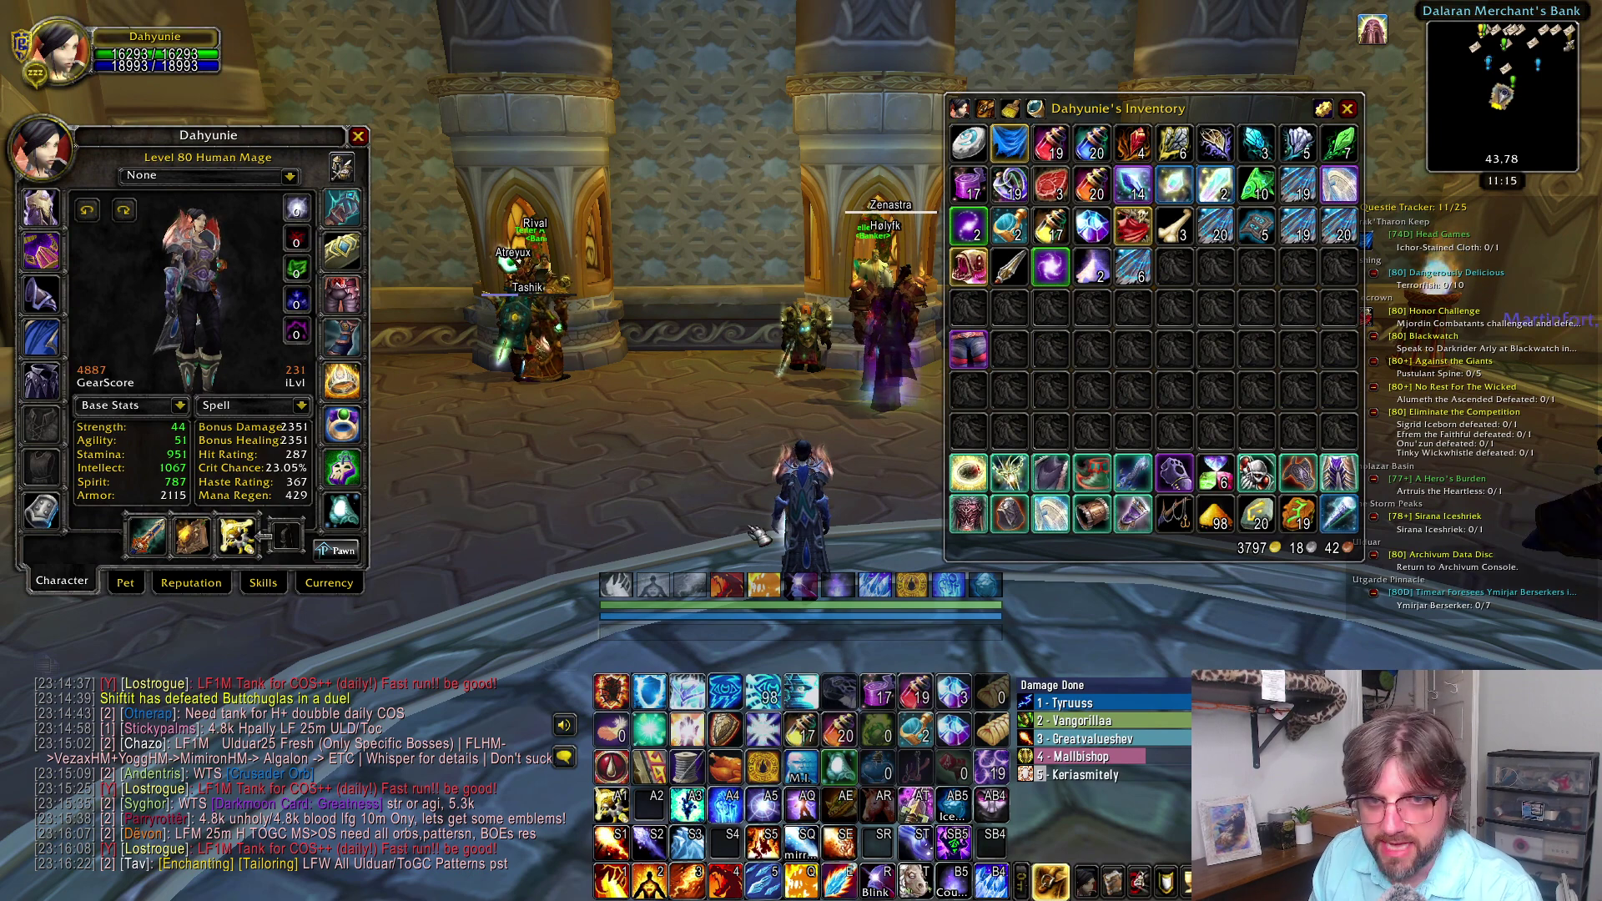
key(w)
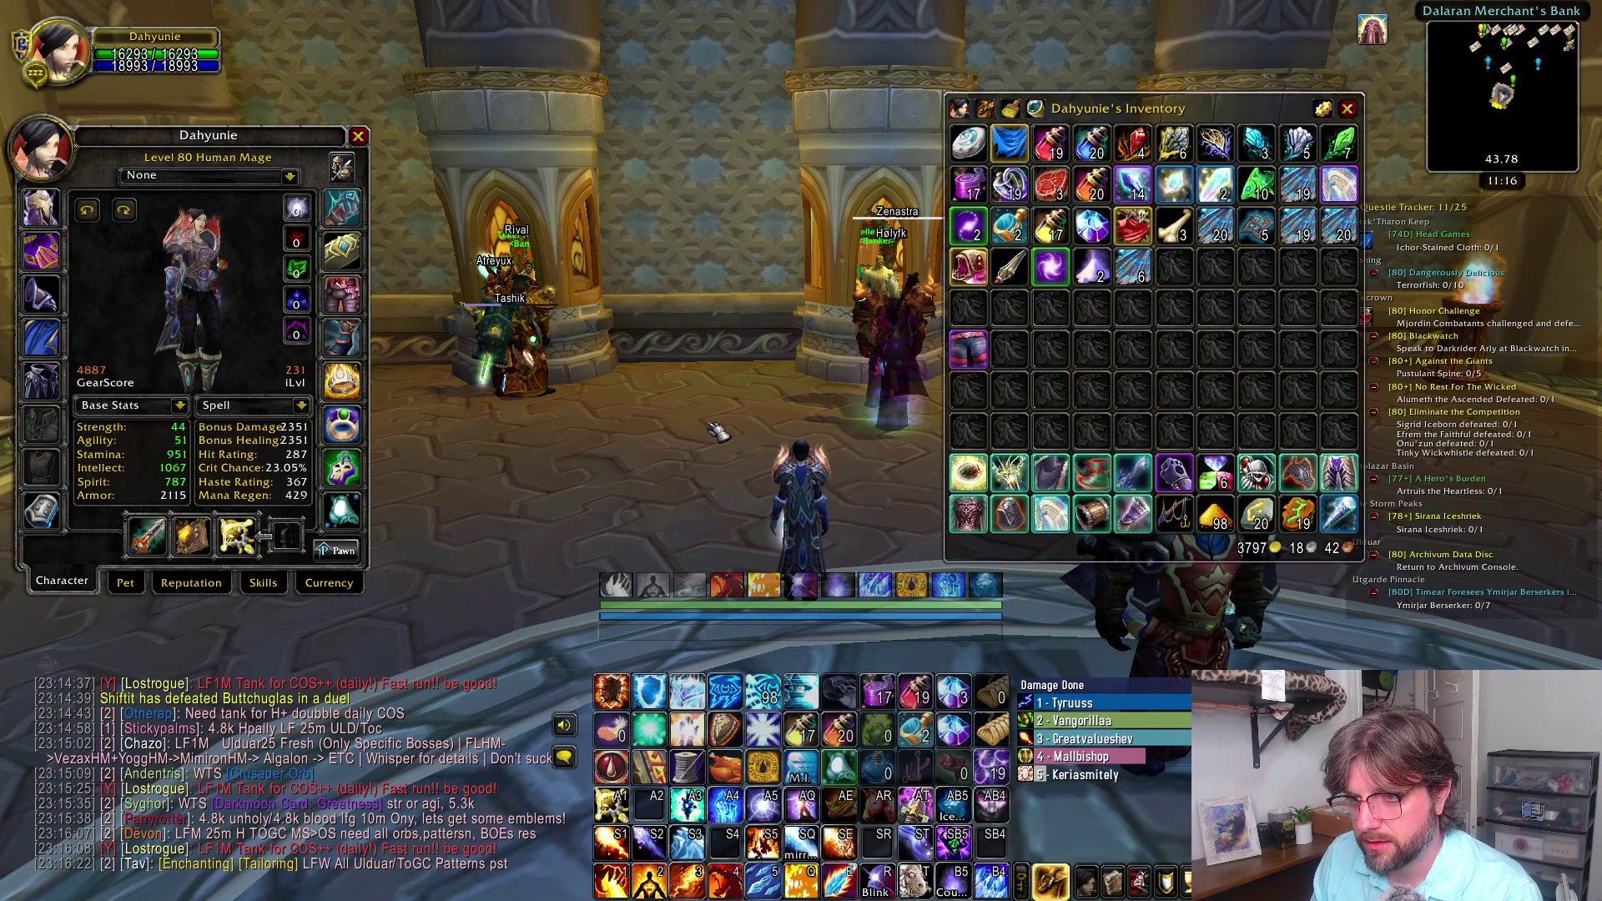
drag(711, 430, 501, 429)
key(w)
drag(655, 448, 388, 396)
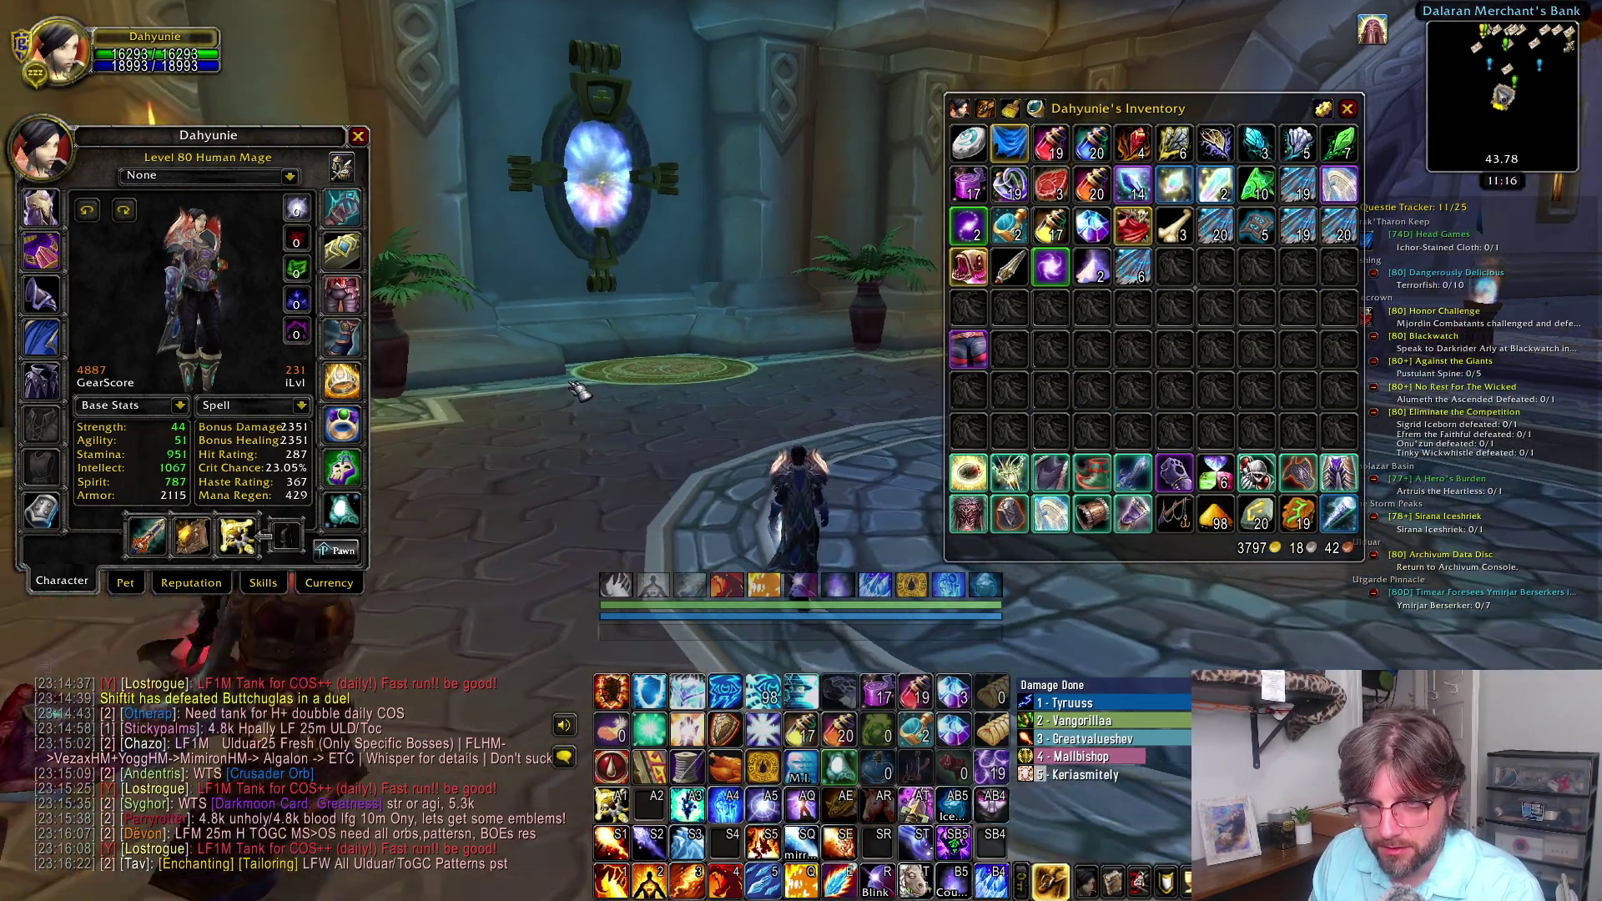
drag(654, 422, 754, 422)
key(w)
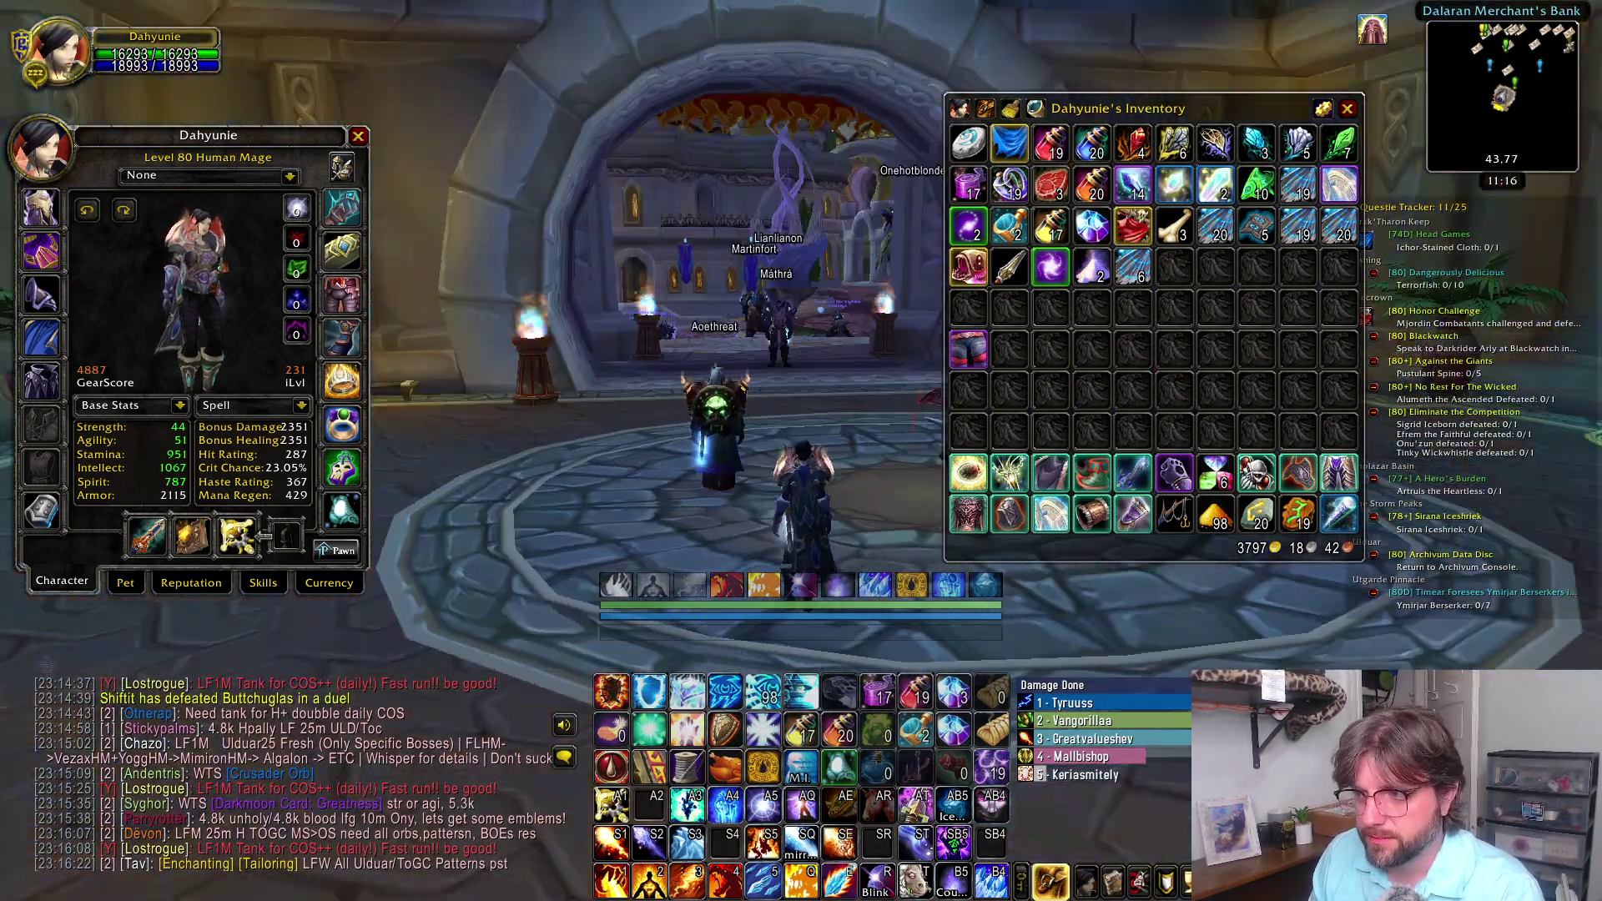
key(a)
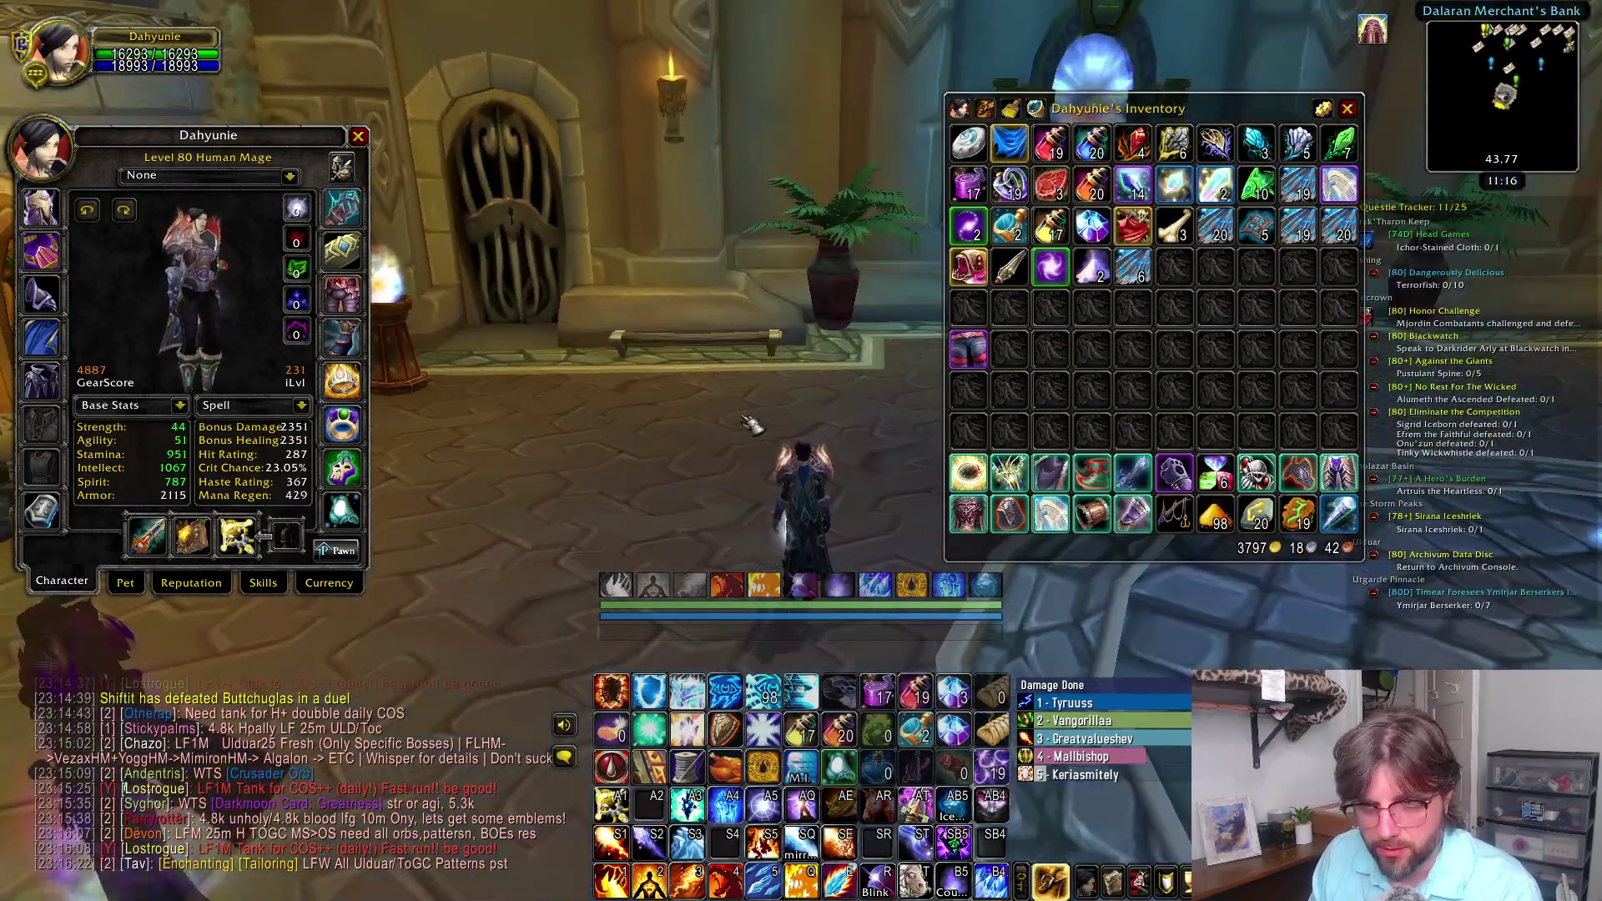
key(d)
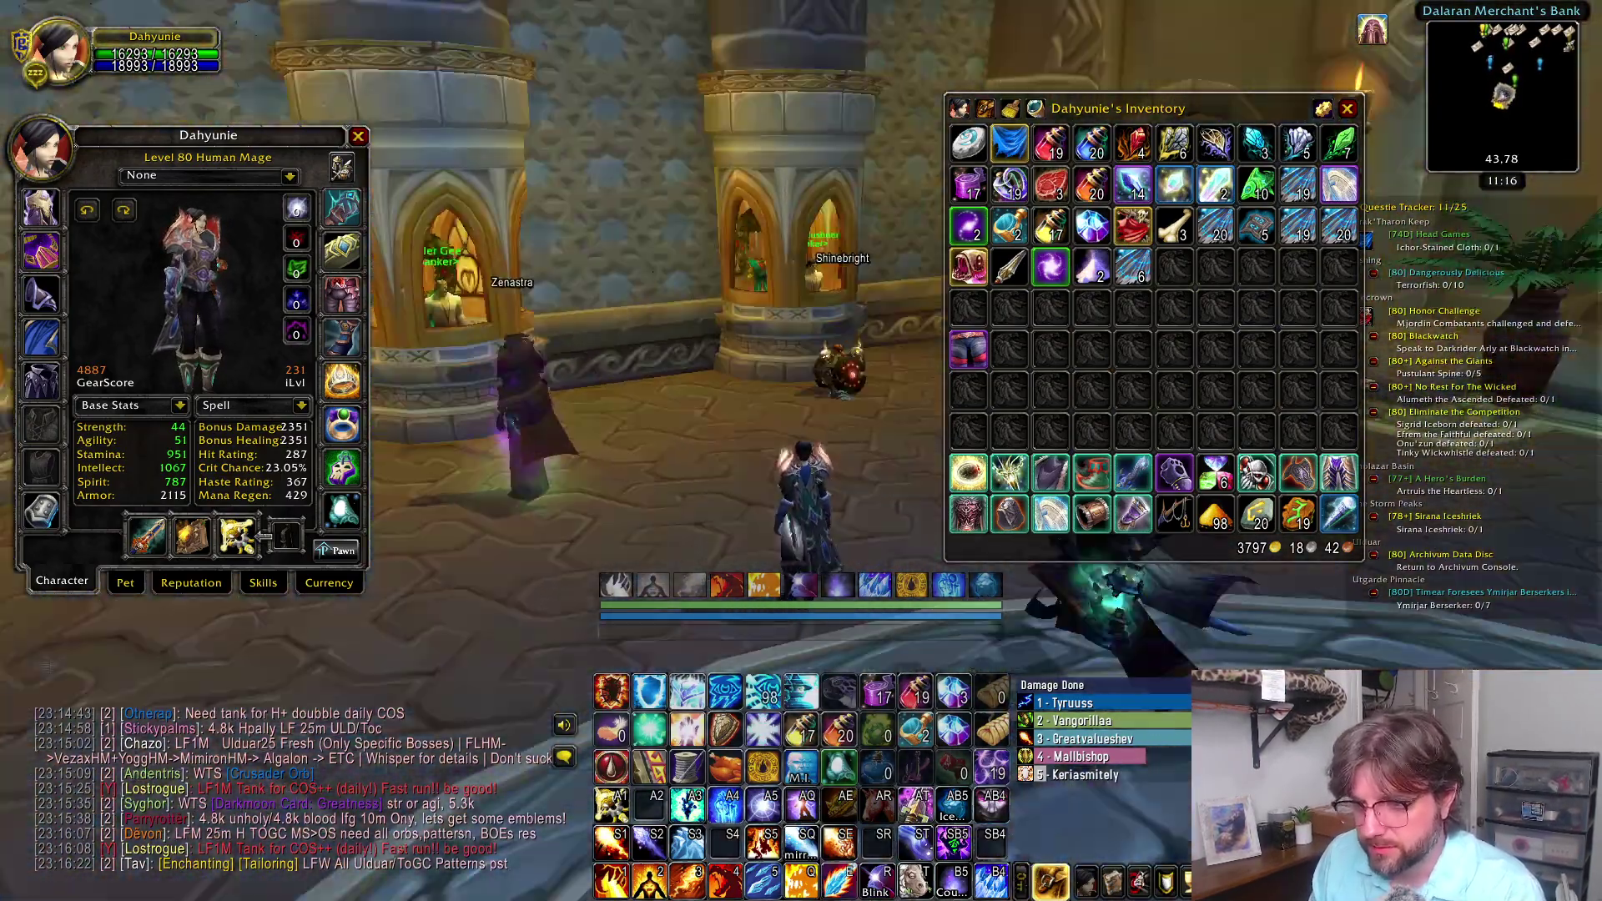
key(a)
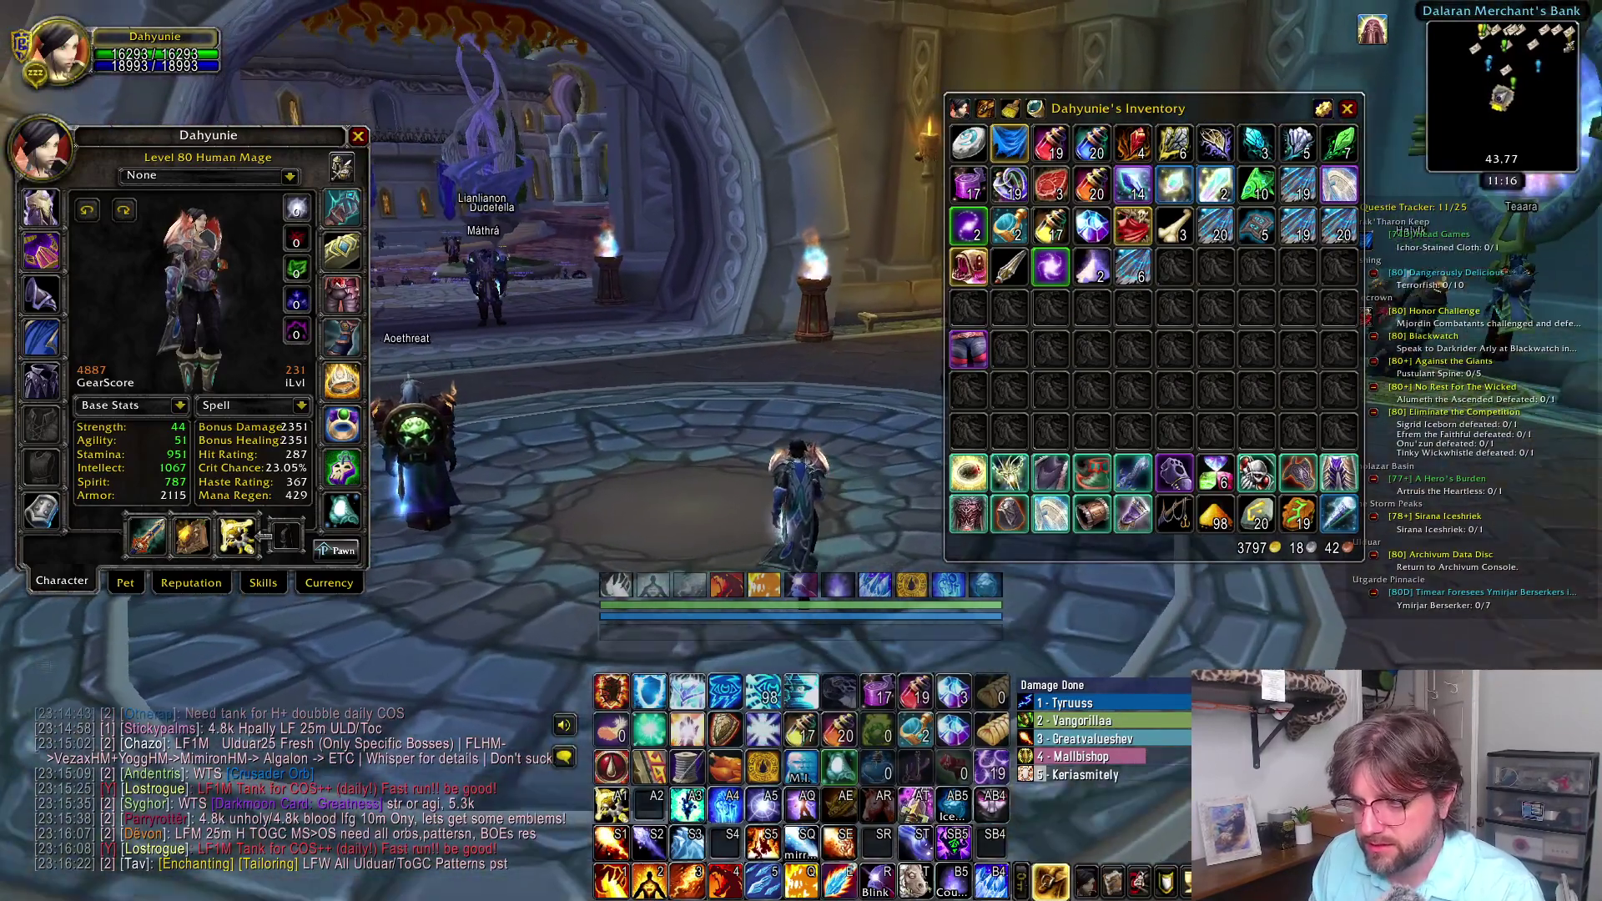